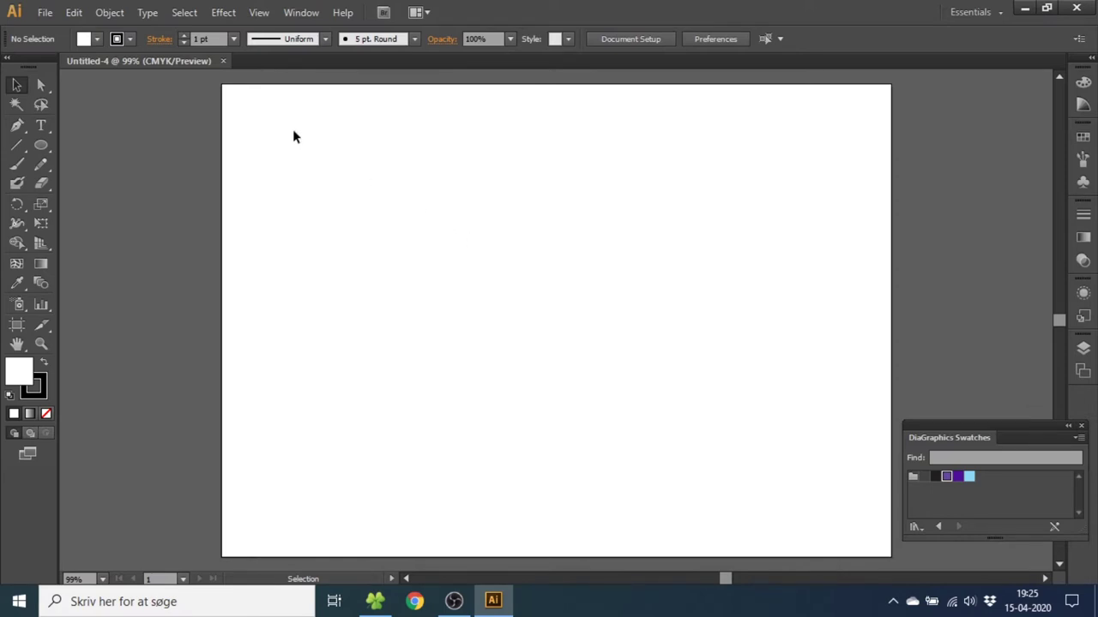
Show the grid over the artboard and turn on Snap to Grid from the View menu.
click(260, 14)
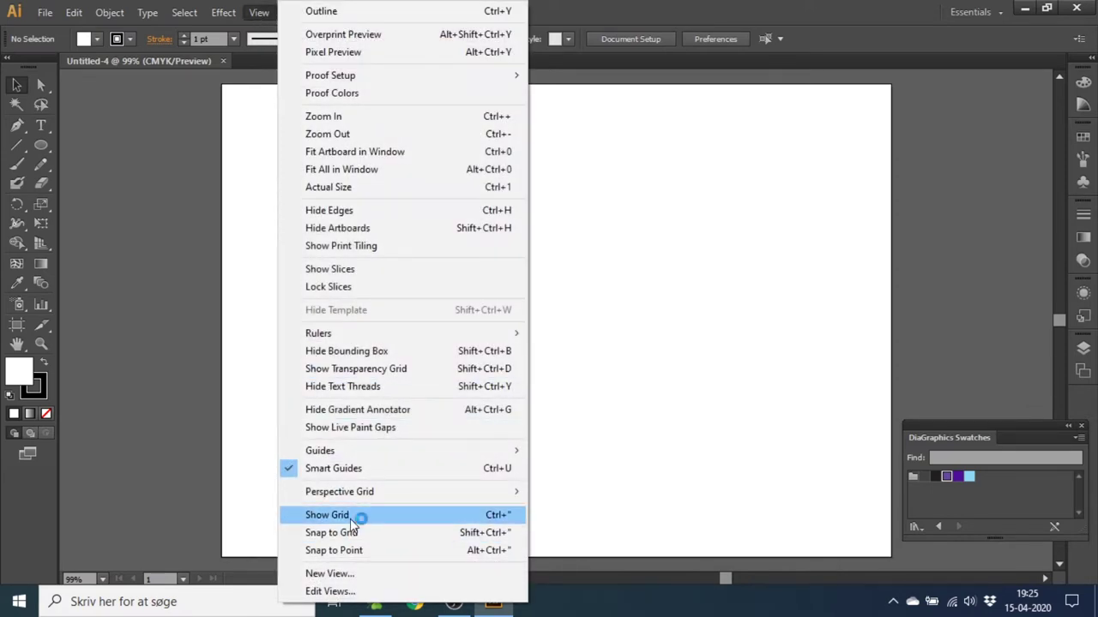
click(352, 516)
click(259, 12)
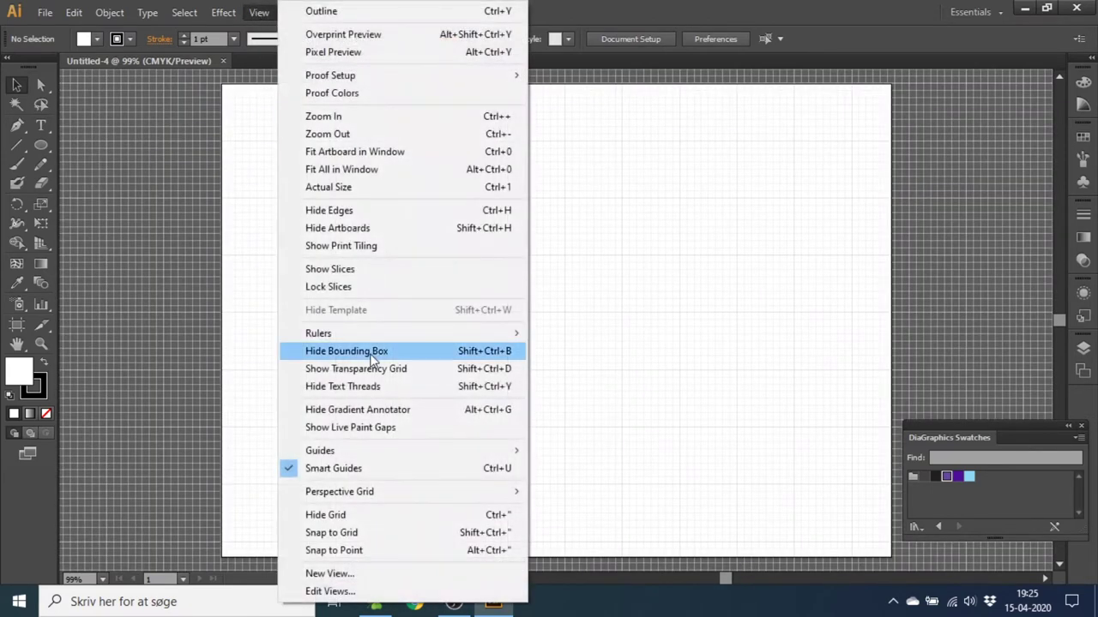
click(333, 532)
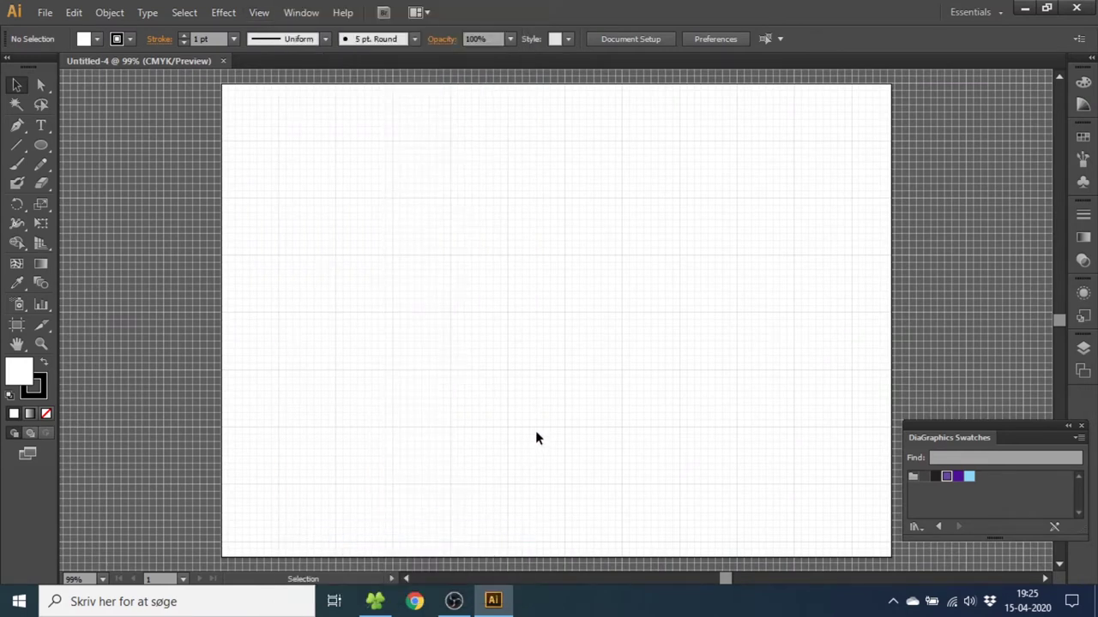
click(15, 146)
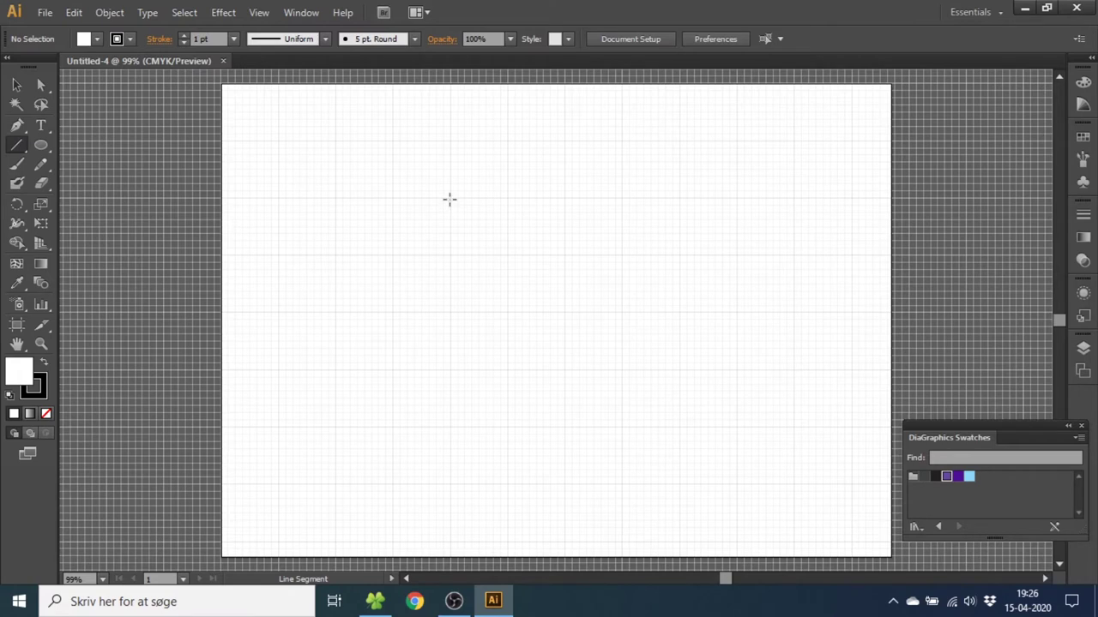
Draw a horizontal line across the upper artboard and set its stroke weight to 5 pt.
drag(450, 199, 679, 199)
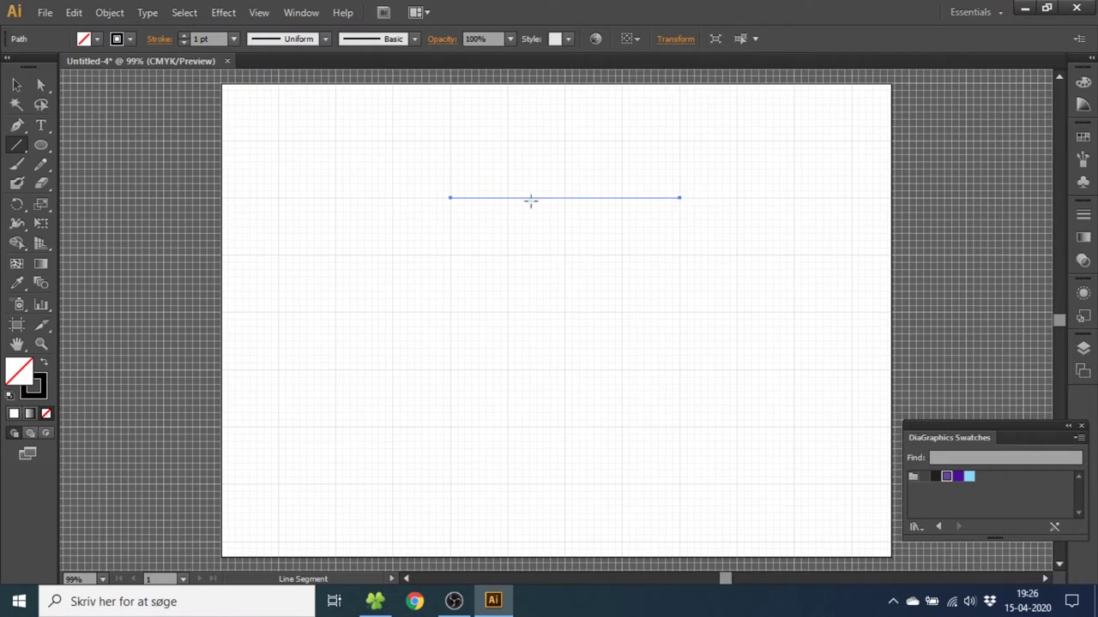
click(185, 36)
click(185, 35)
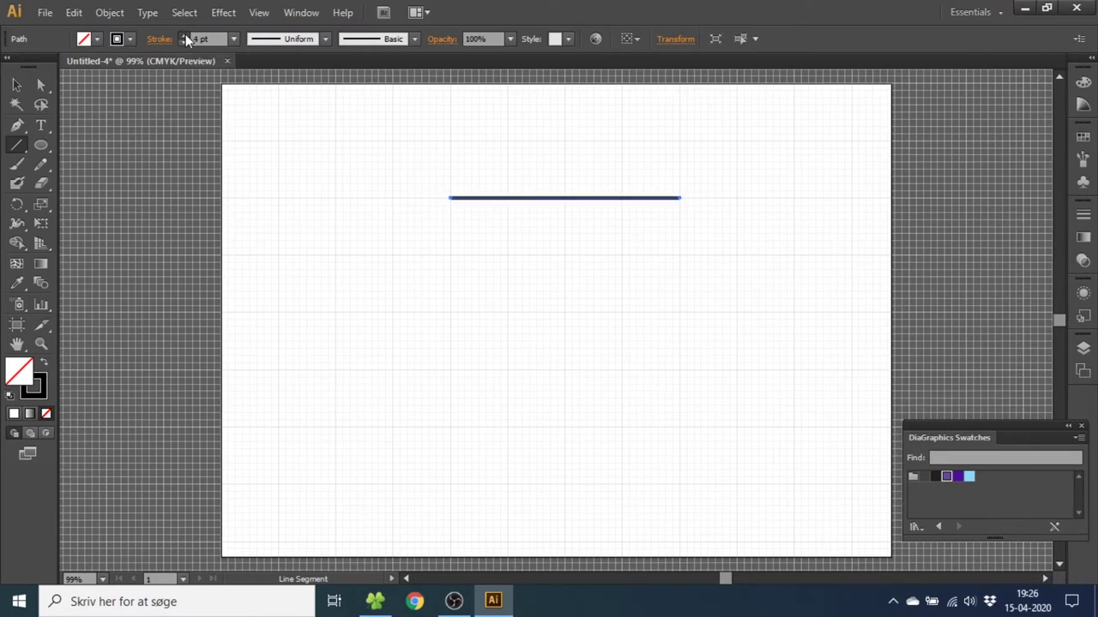
click(186, 35)
click(185, 35)
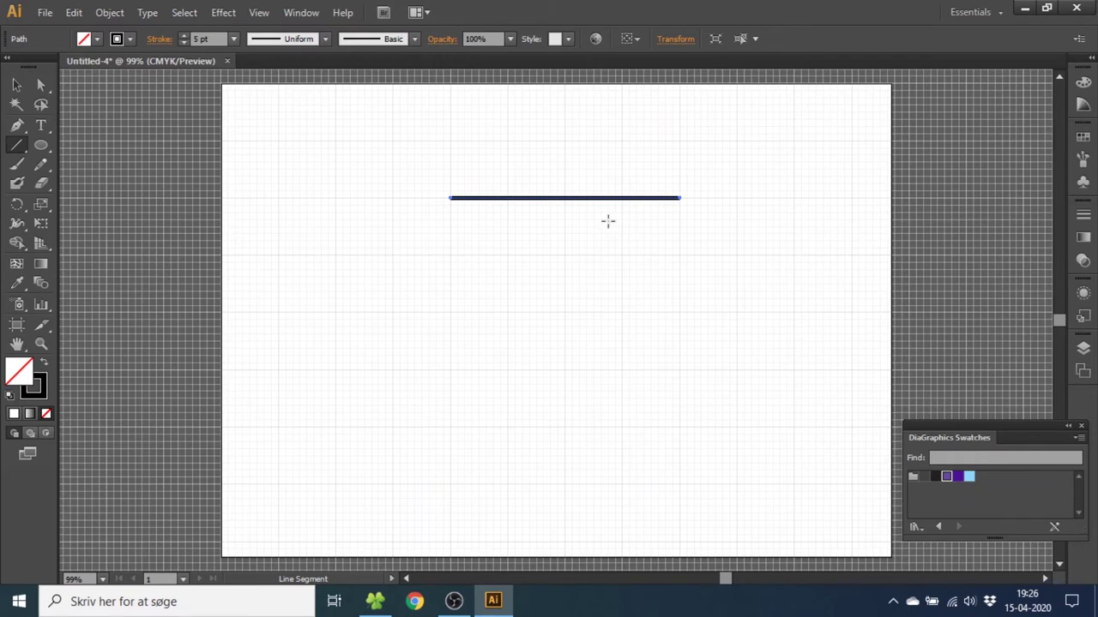
Make a 60° rotated copy of the line around a centre point on the line.
click(18, 206)
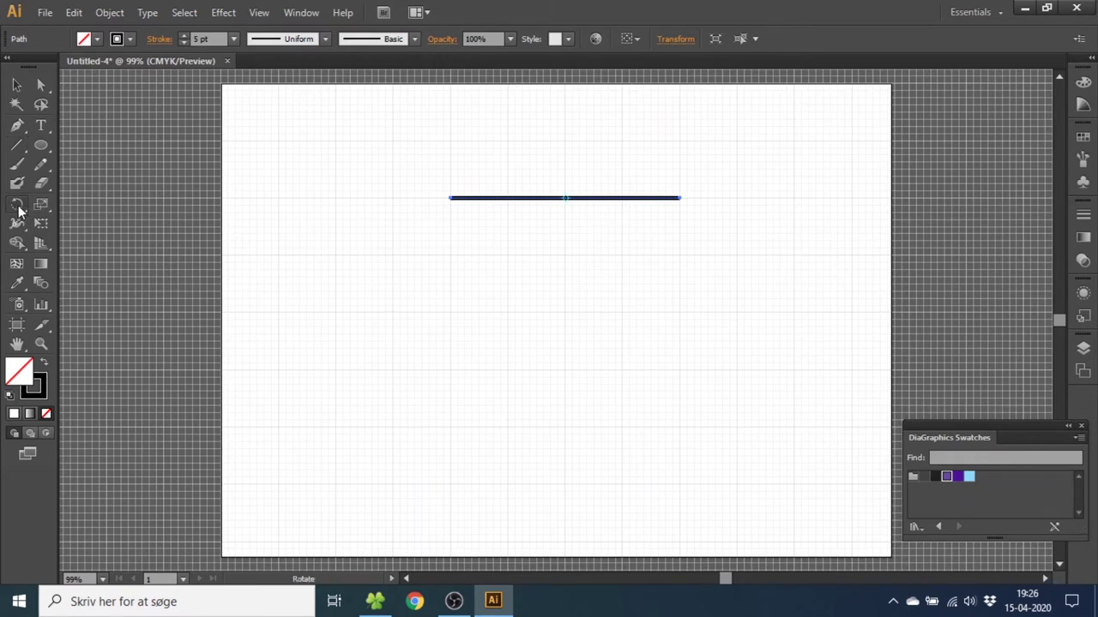
alt+click(565, 227)
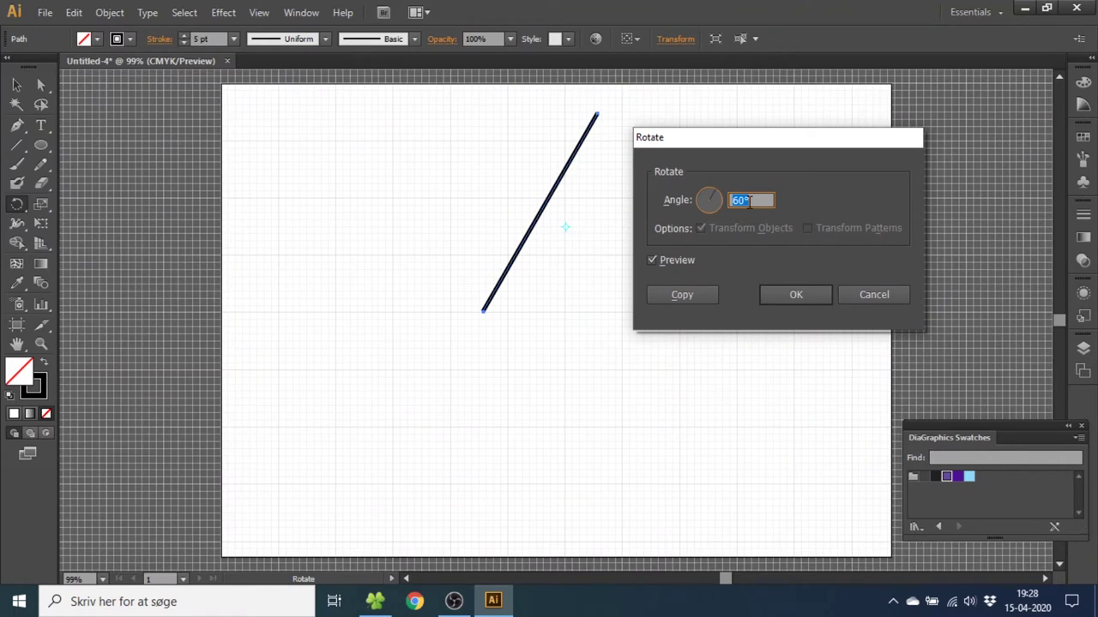
click(677, 295)
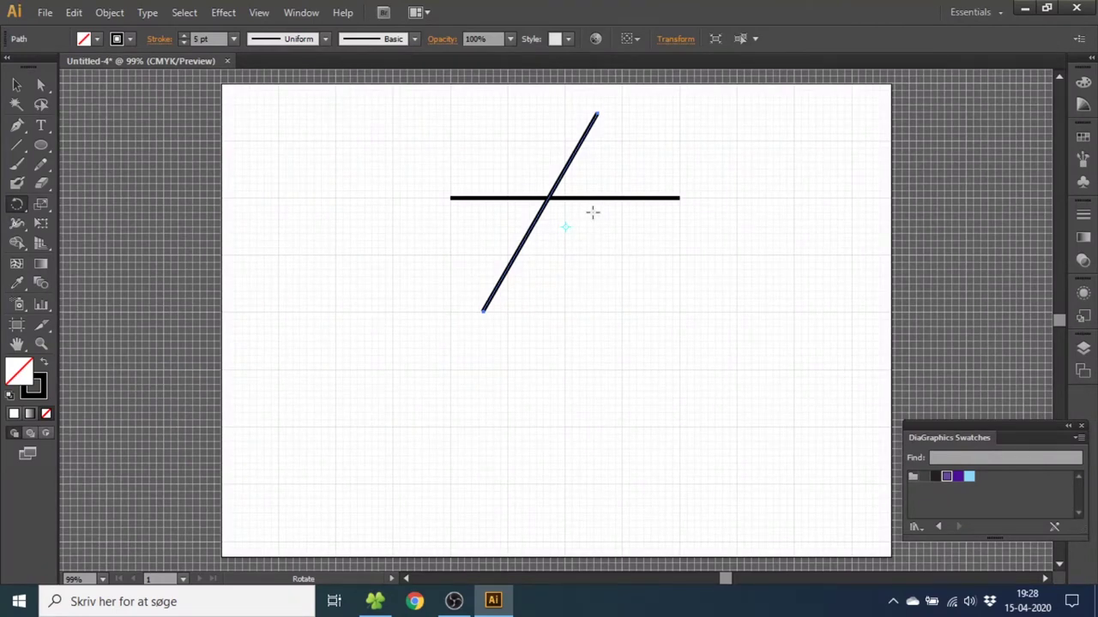
Repeat the 60° rotated copy with Ctrl+D until six lines cross in a star.
key(v)
key(ctrl+d)
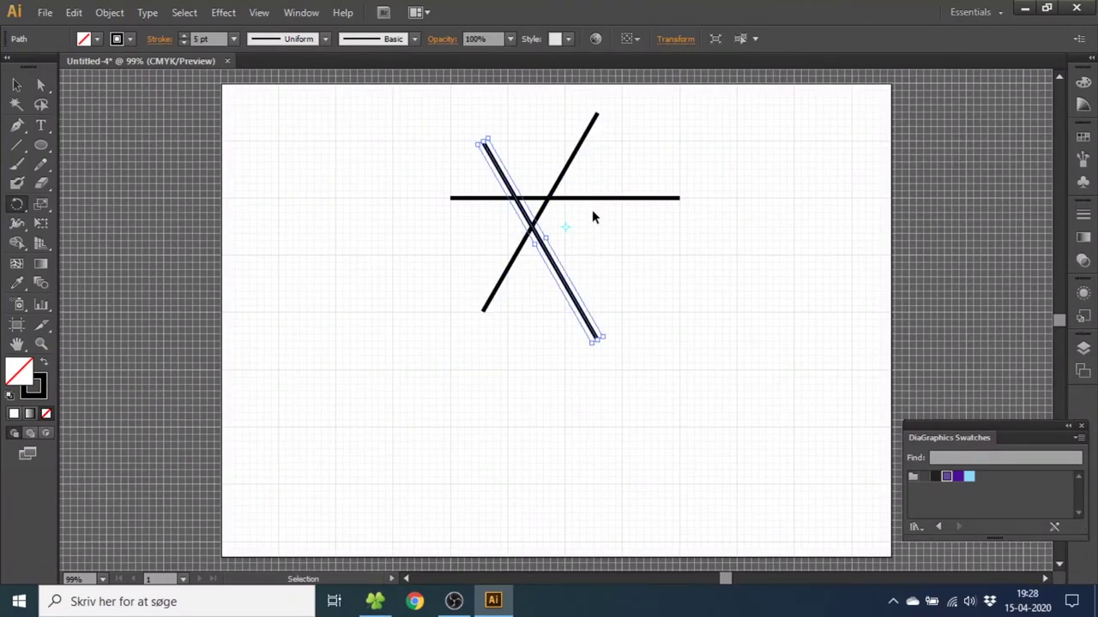
key(ctrl+d)
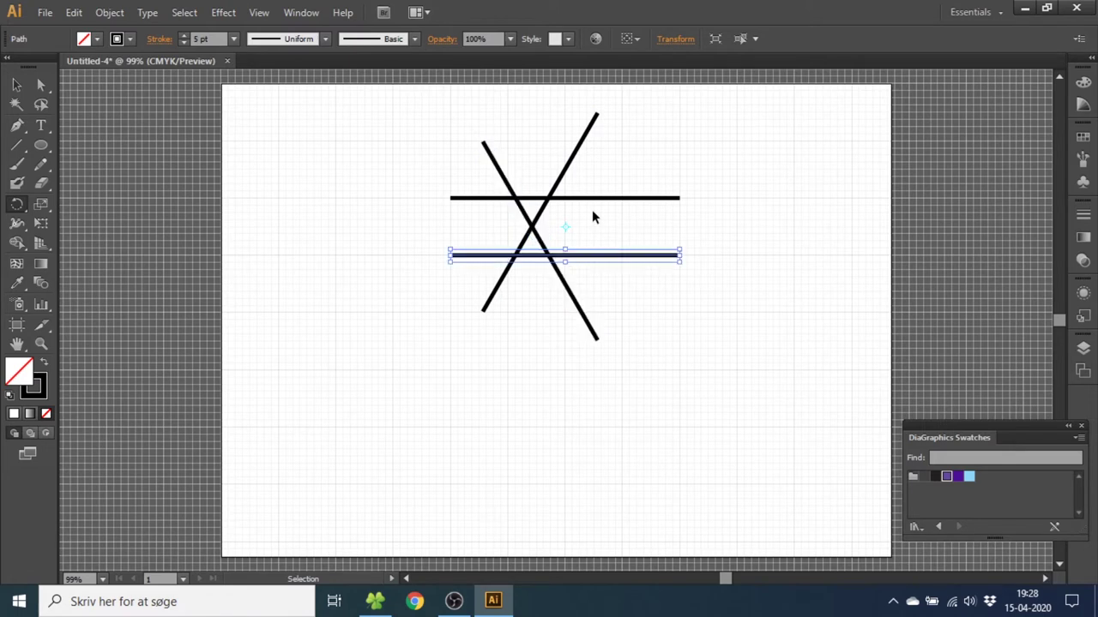
key(ctrl+d)
key(ctrl+d)
key(r)
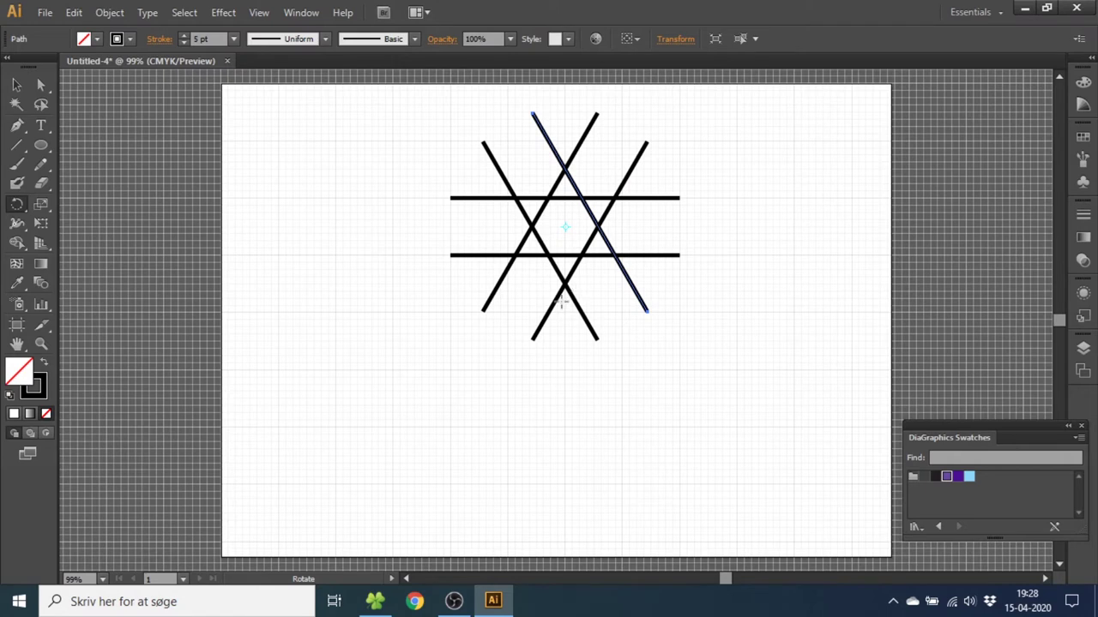
Draw a circle centred on the crossing lines, then select the circle and all lines.
click(40, 145)
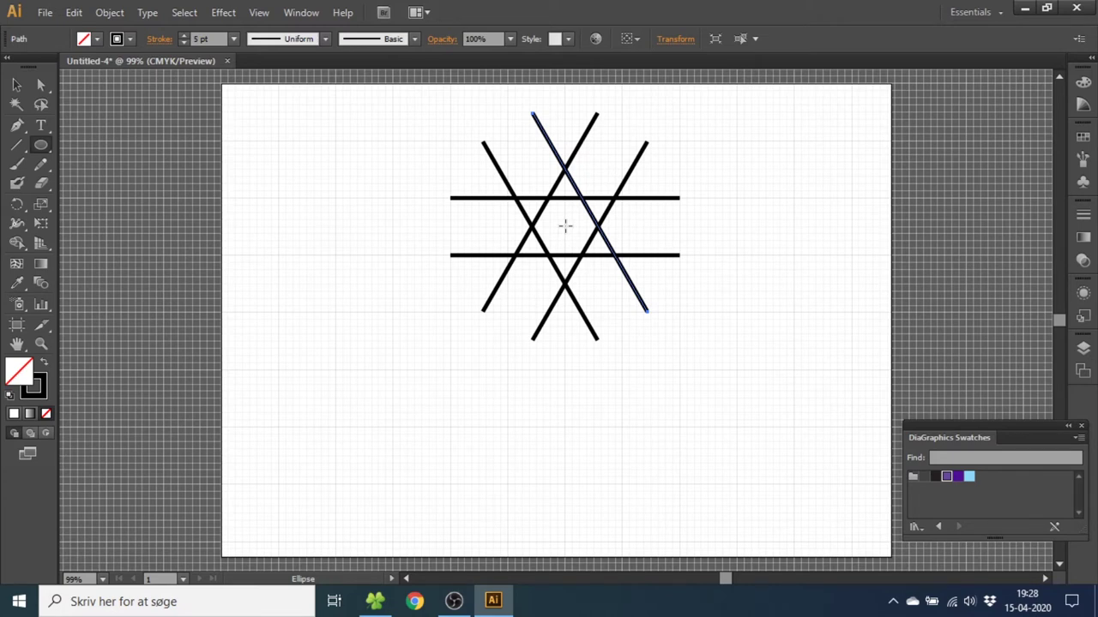
drag(564, 226, 615, 312)
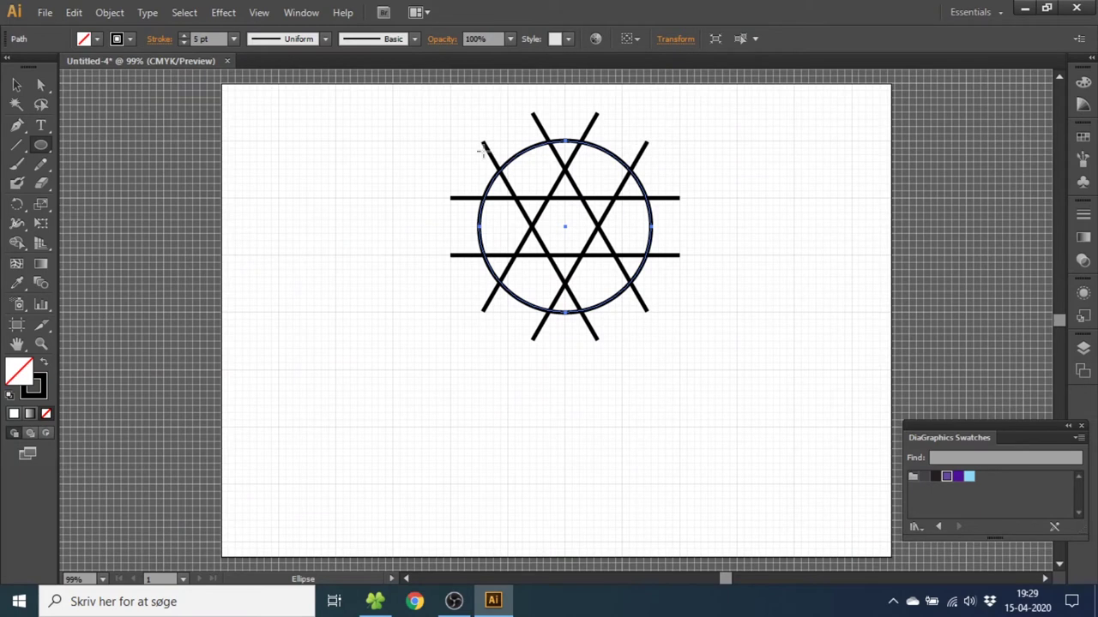
click(16, 85)
mouse_move(399, 126)
mouse_down()
mouse_move(559, 240)
mouse_move(753, 346)
mouse_up()
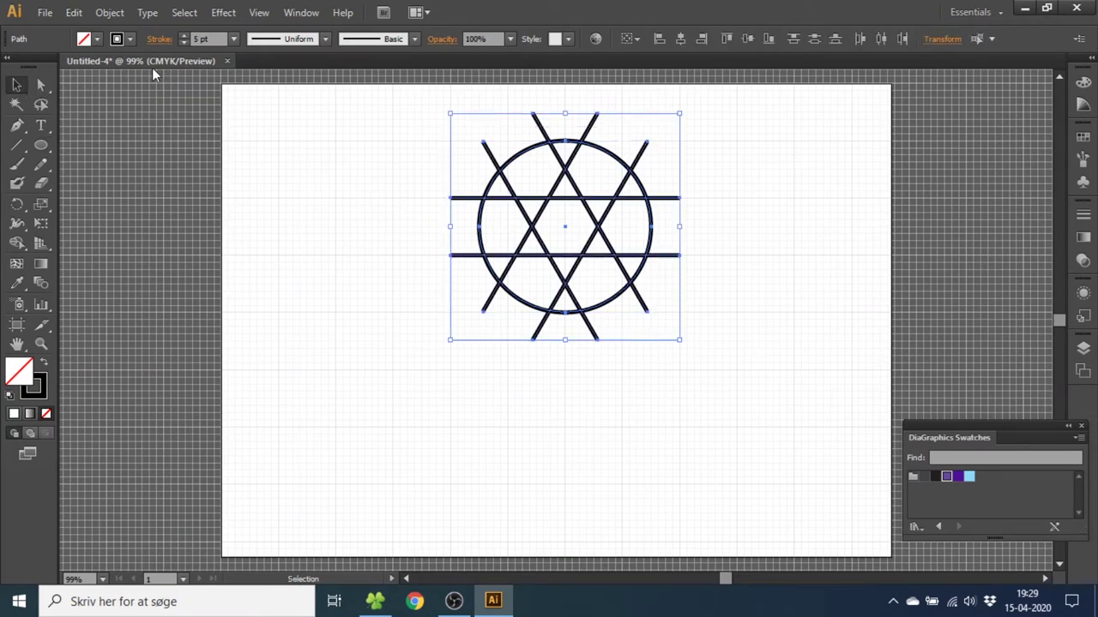
Expand the selected circle and lines, fill and stroke, into filled outline shapes.
click(110, 12)
click(169, 184)
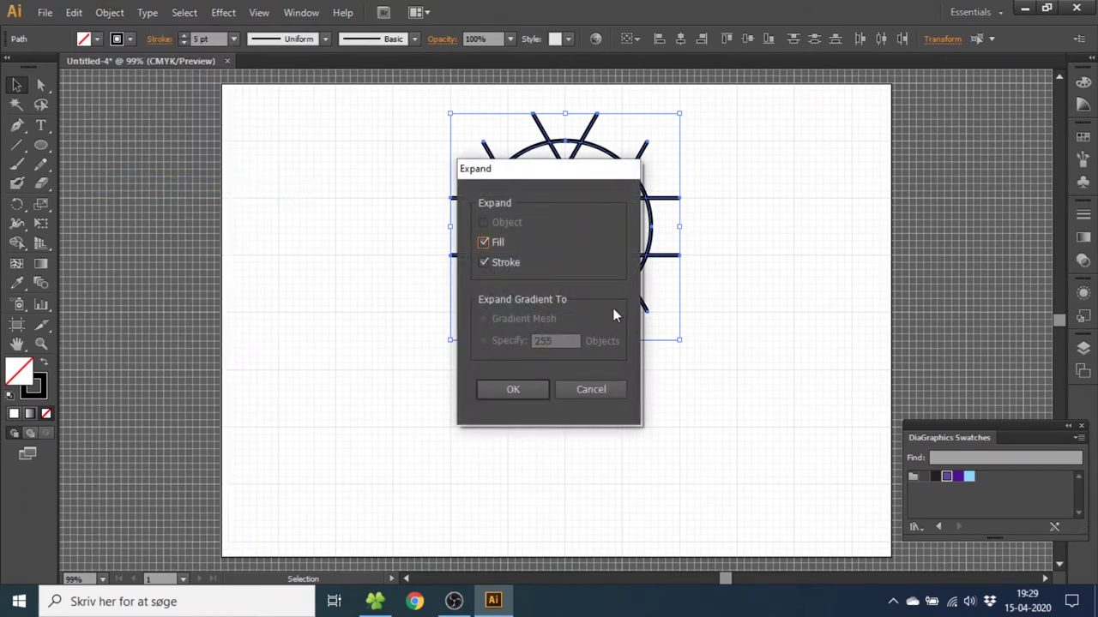
click(523, 391)
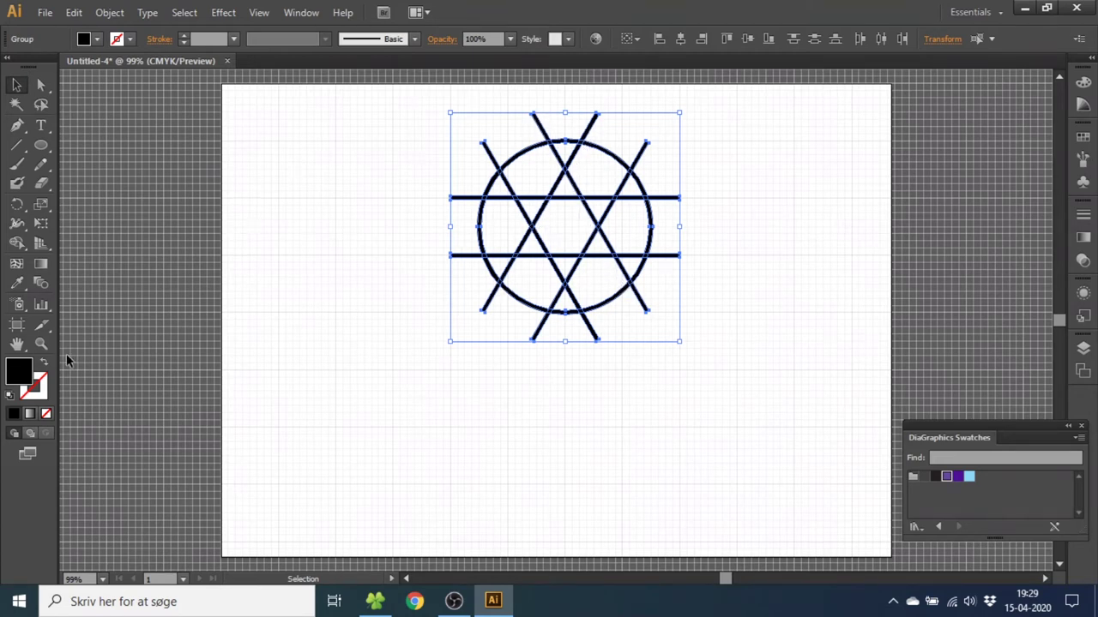
click(41, 343)
Zoom in and use Shape Builder to delete the top, right and left line ends outside the circle.
drag(400, 86, 731, 392)
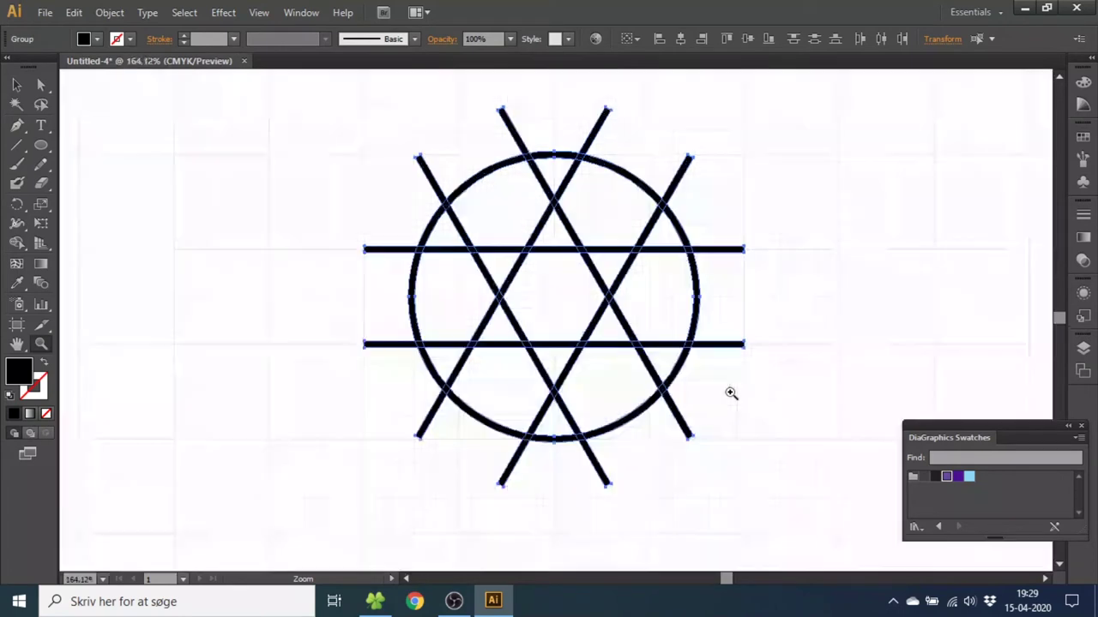
click(17, 243)
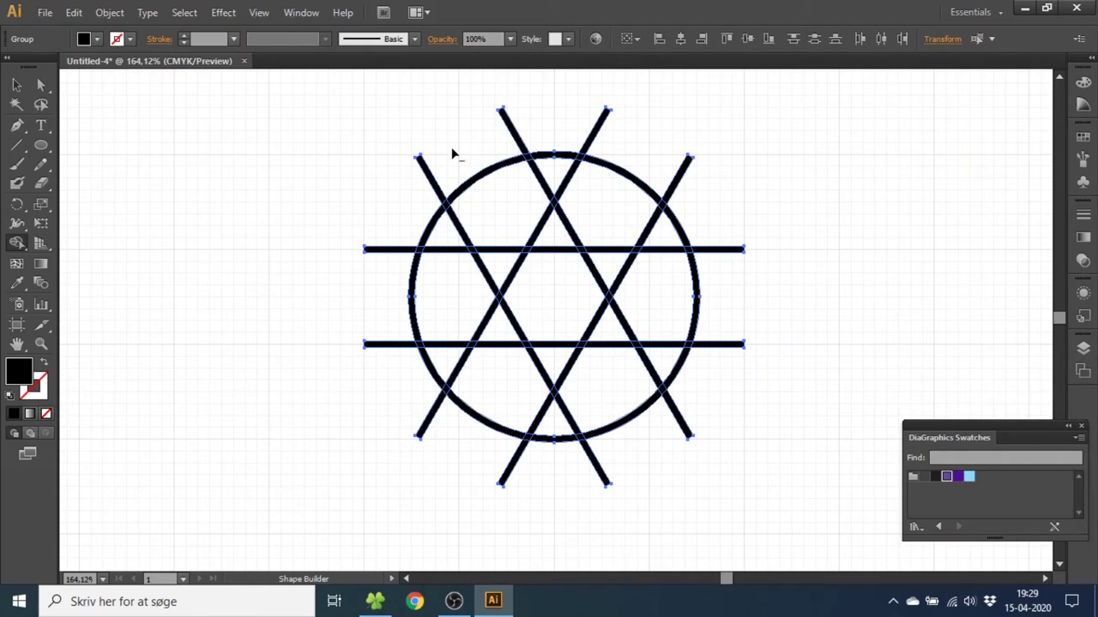
drag(453, 153, 629, 117)
drag(657, 154, 755, 296)
drag(728, 340, 377, 331)
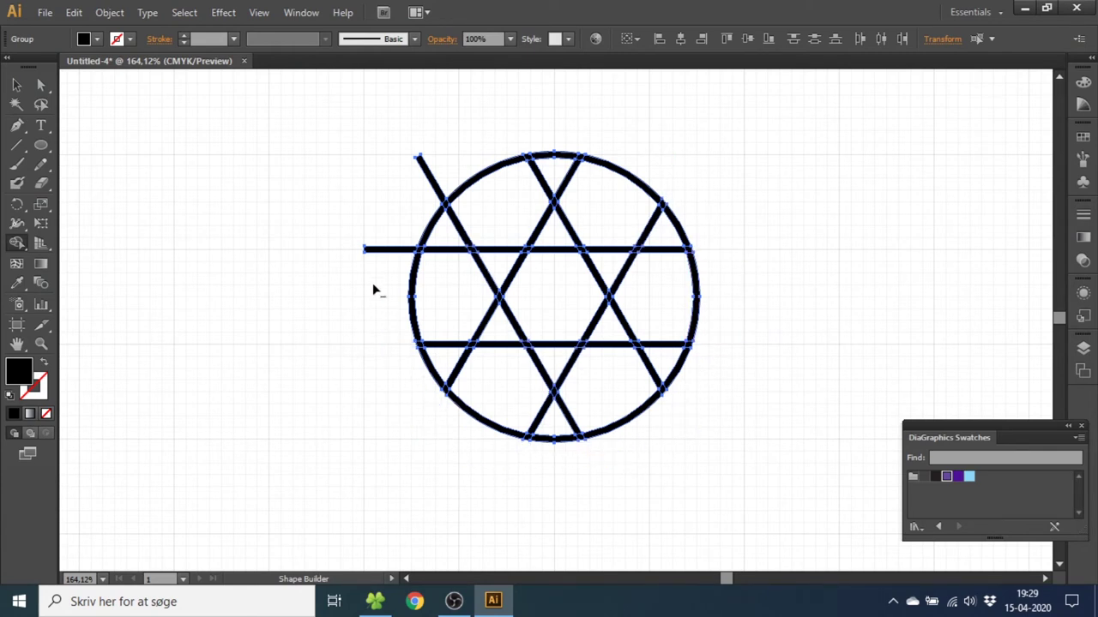
drag(374, 267, 443, 160)
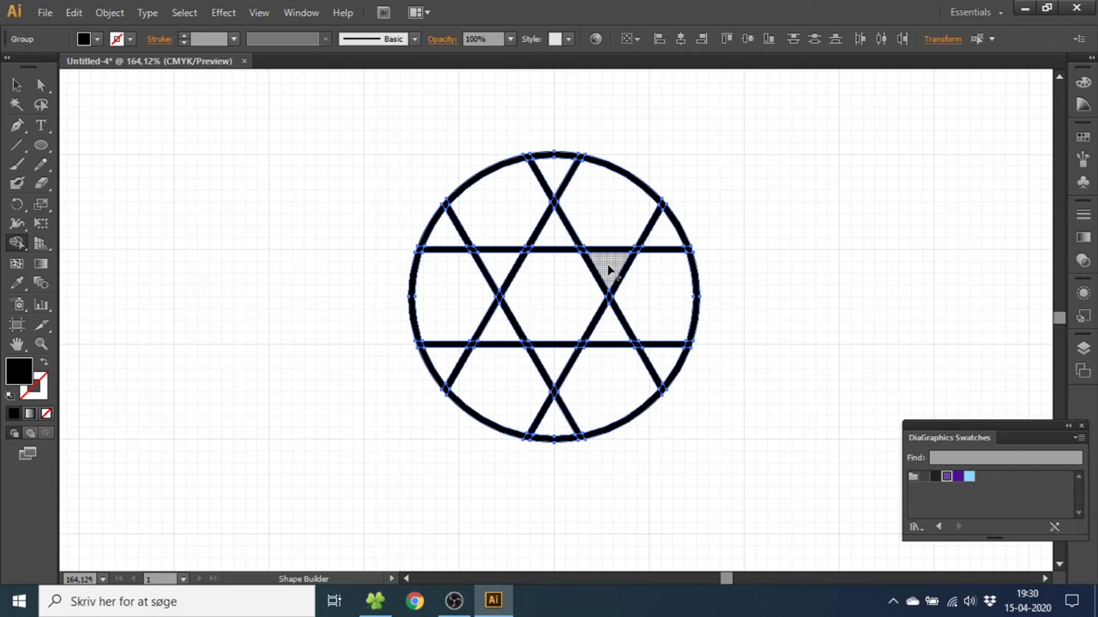
Merge each small triangle into its neighbouring region, forming blades around the central hexagon.
drag(608, 271, 558, 174)
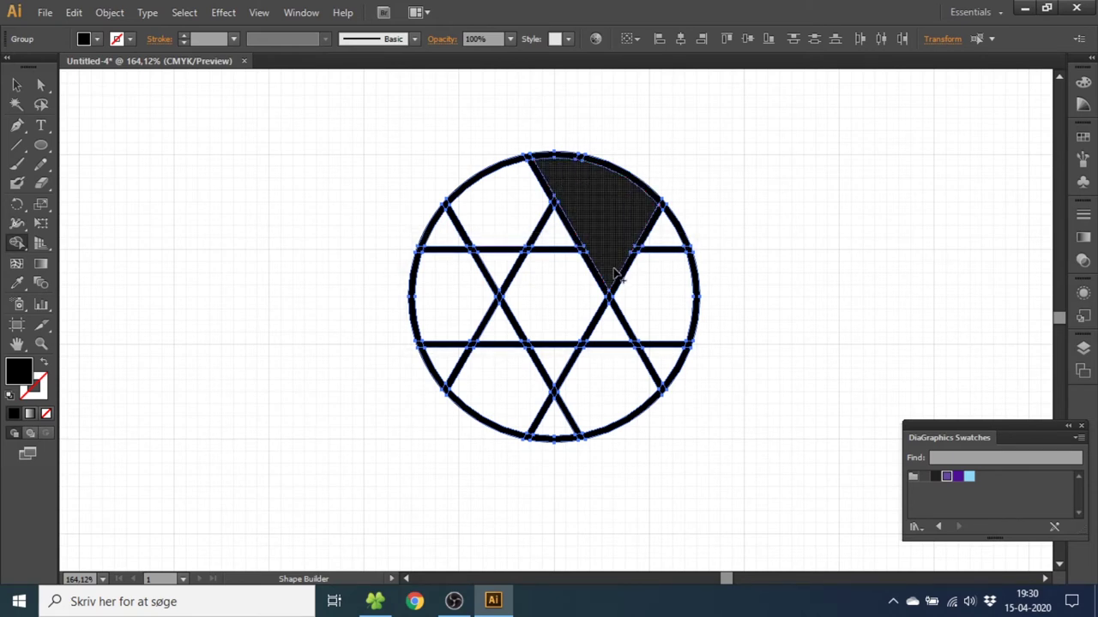
drag(607, 328, 664, 245)
drag(660, 360, 557, 407)
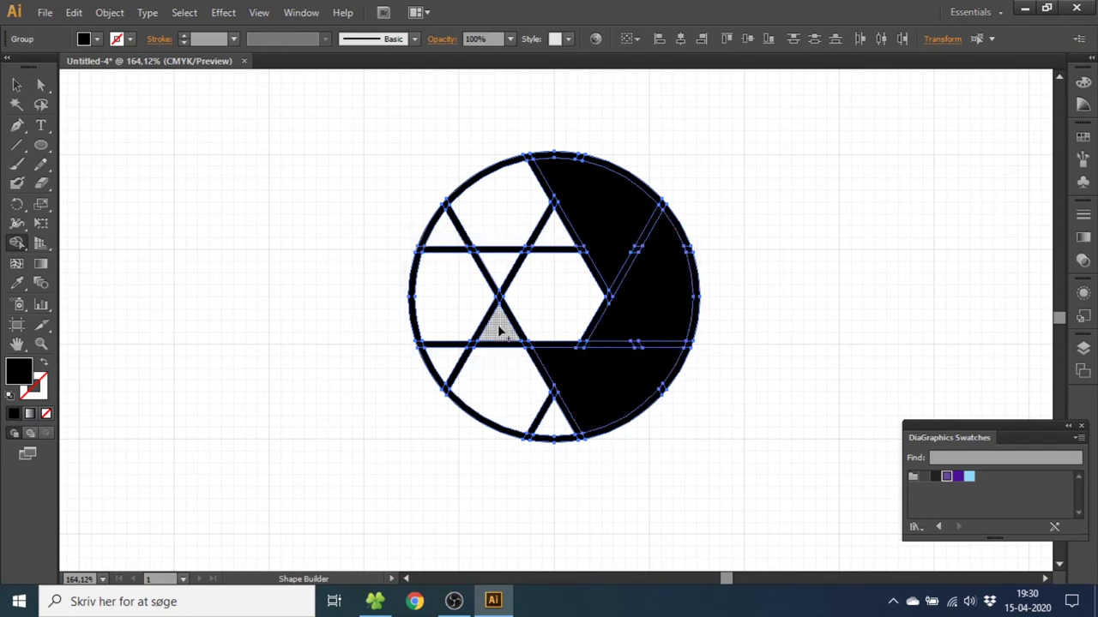
drag(499, 331, 518, 377)
click(483, 270)
drag(559, 232, 448, 240)
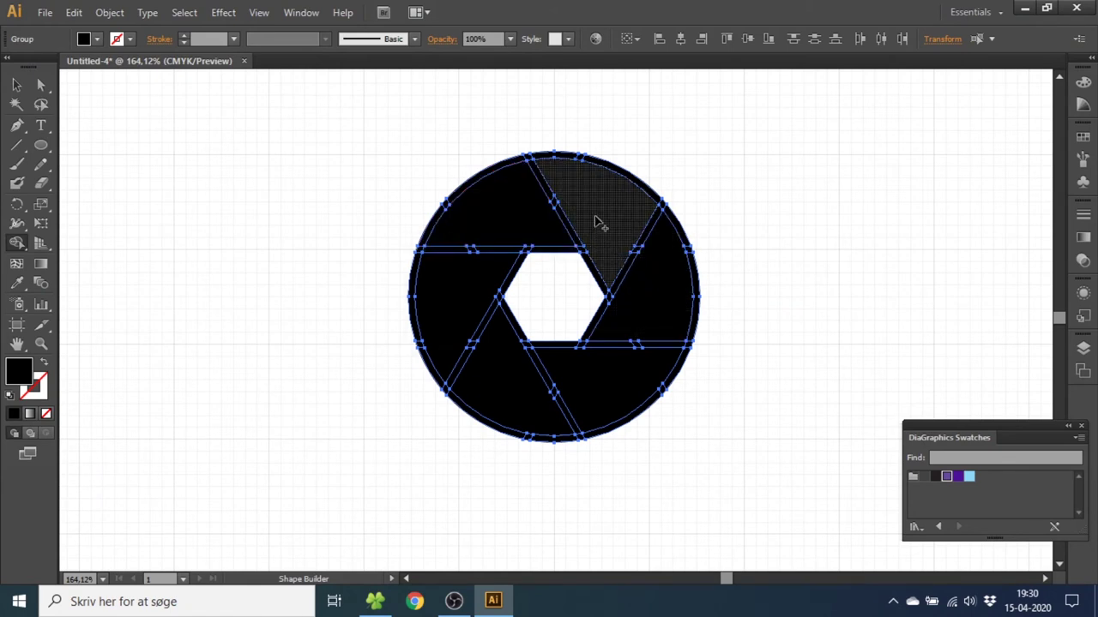
Select the black aperture group and ungroup it into separate pieces.
right_click(598, 221)
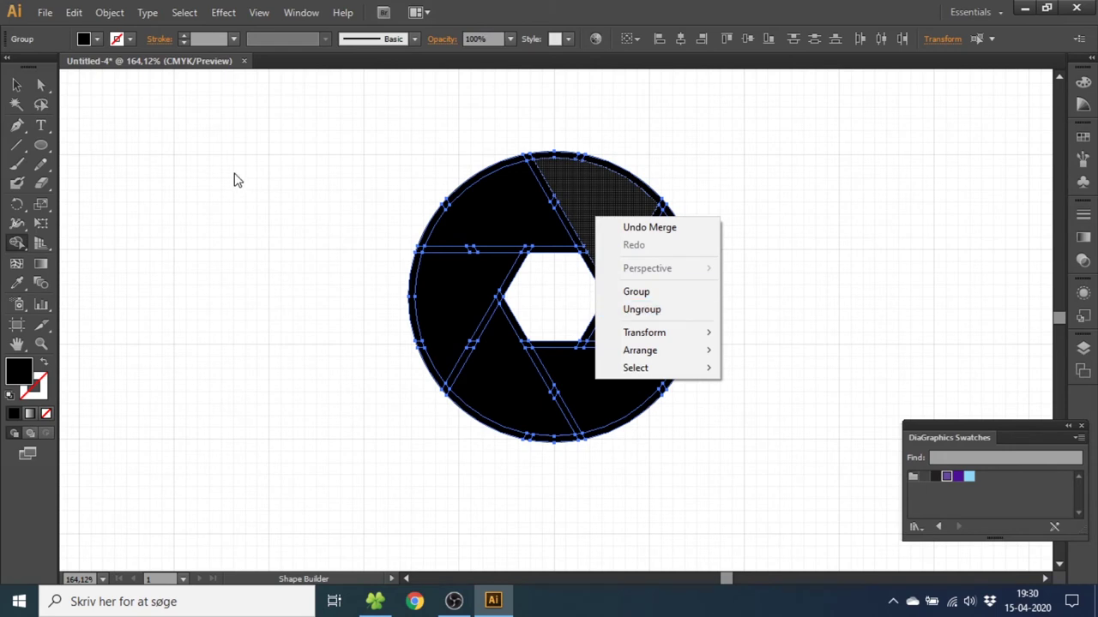
click(237, 178)
click(16, 85)
click(337, 180)
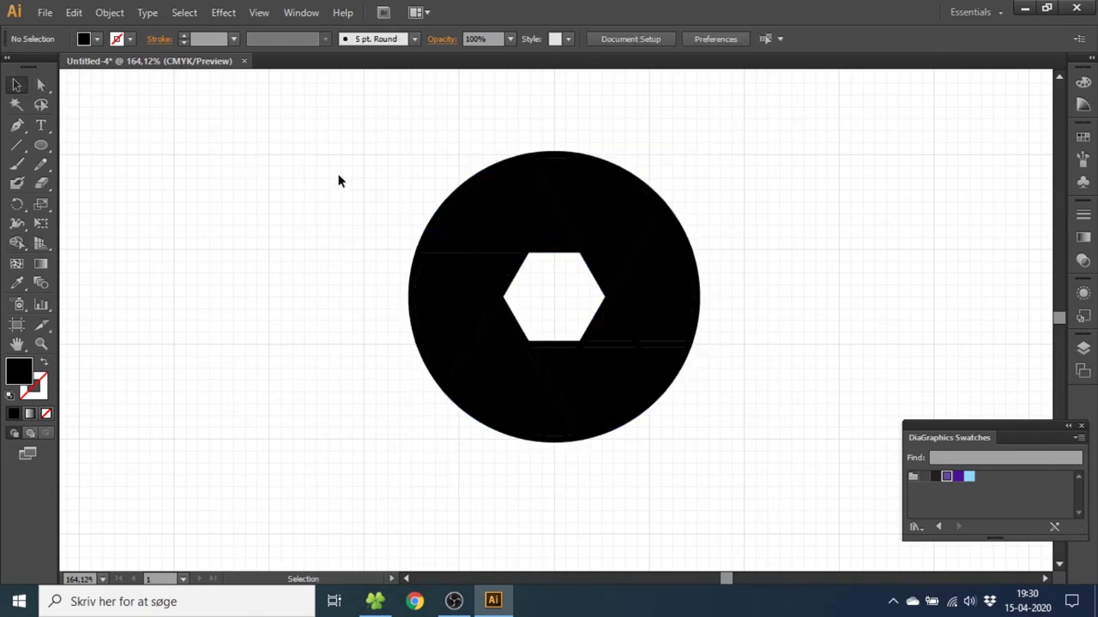
click(612, 225)
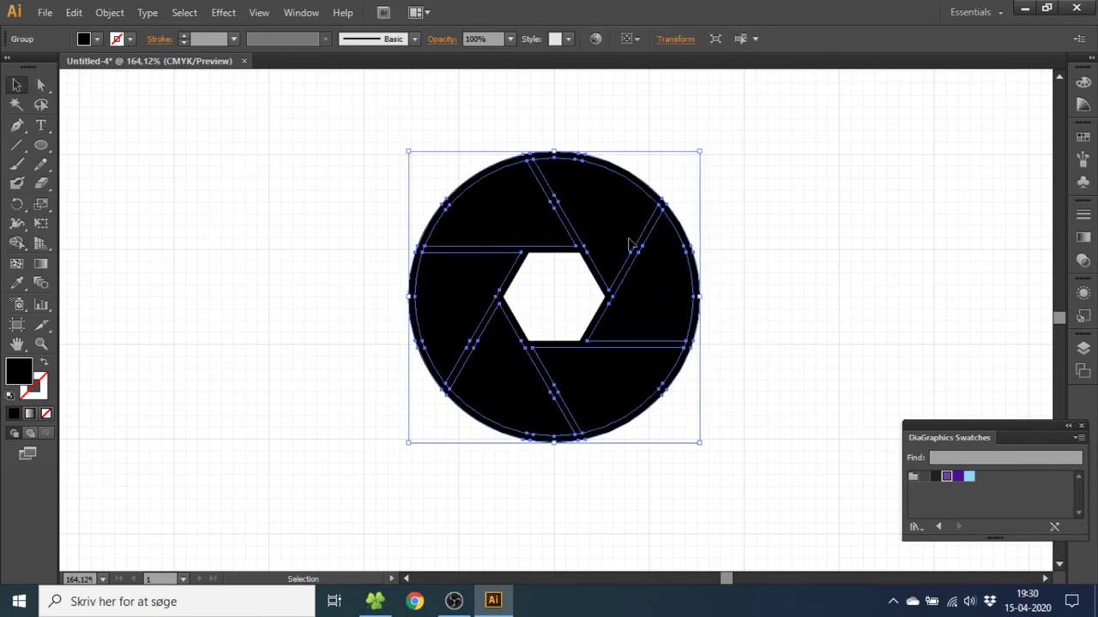
right_click(599, 221)
click(647, 309)
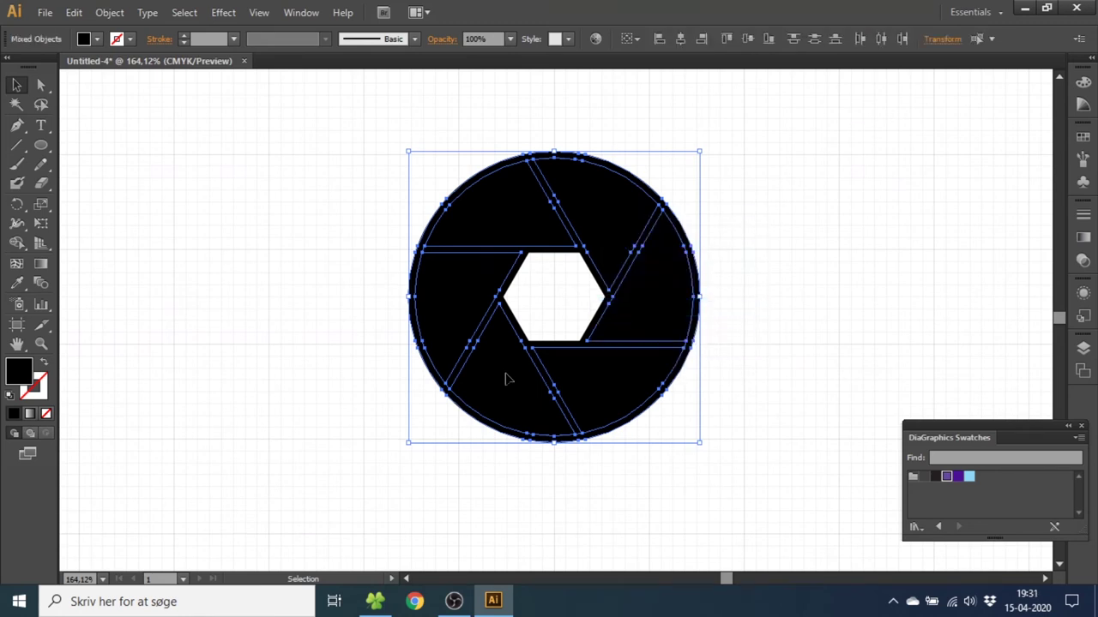
Select all six shutter blades and group them together.
click(760, 297)
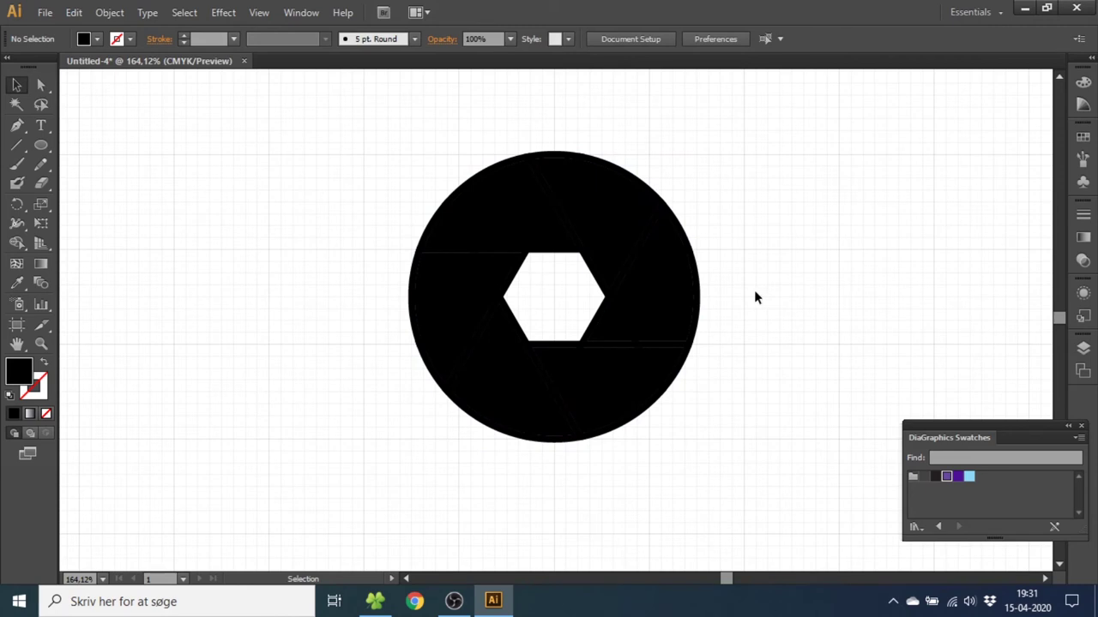
click(657, 332)
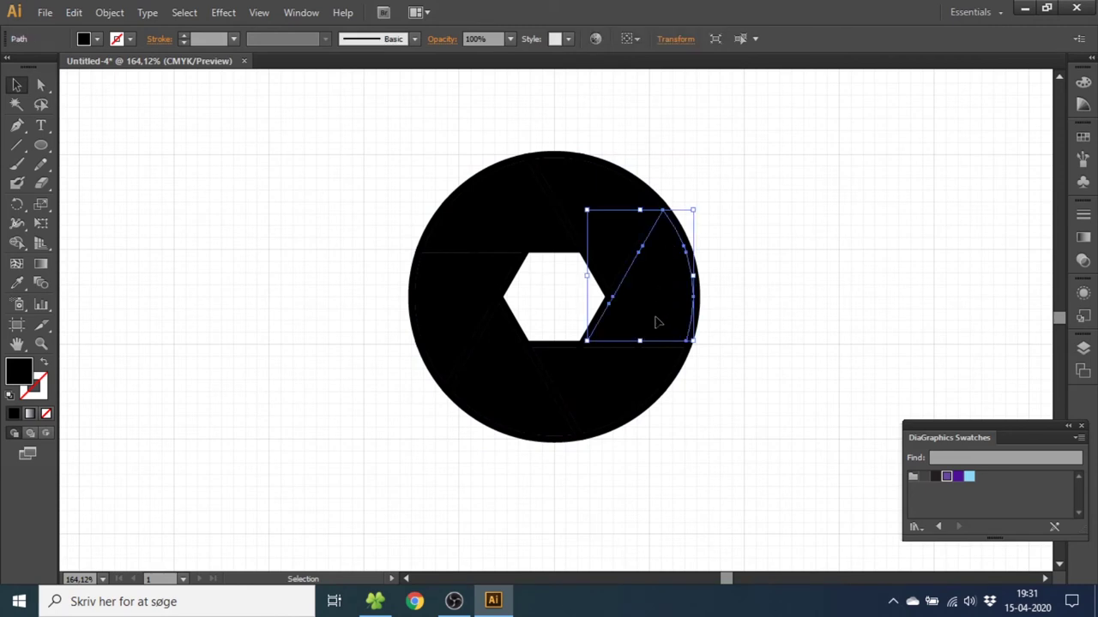
shift+click(633, 382)
shift+click(489, 345)
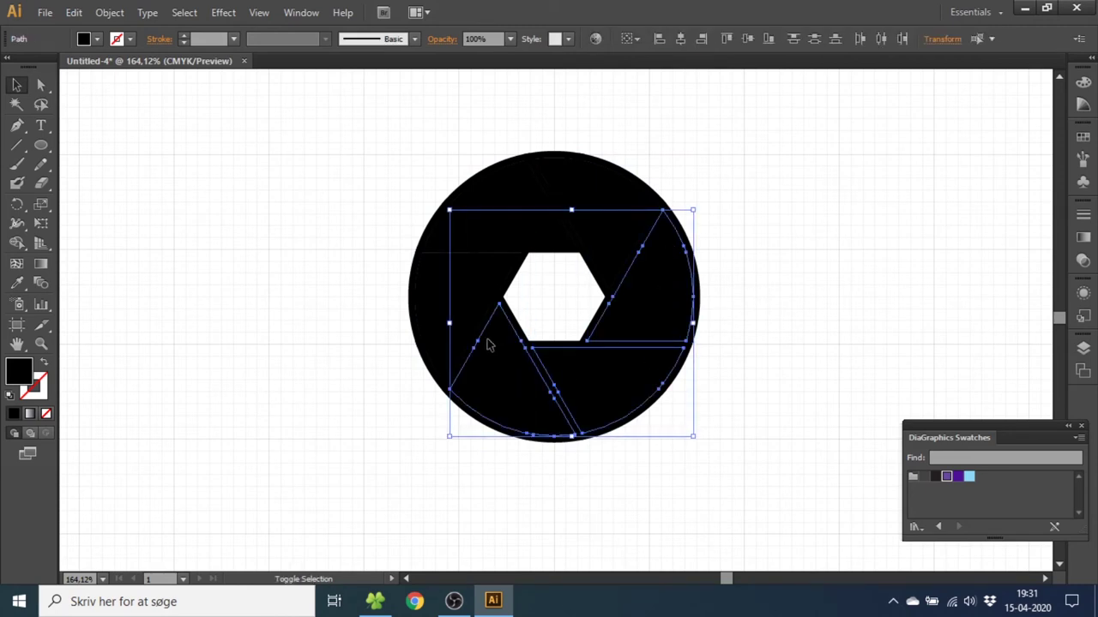
shift+click(477, 290)
shift+click(502, 228)
shift+click(614, 215)
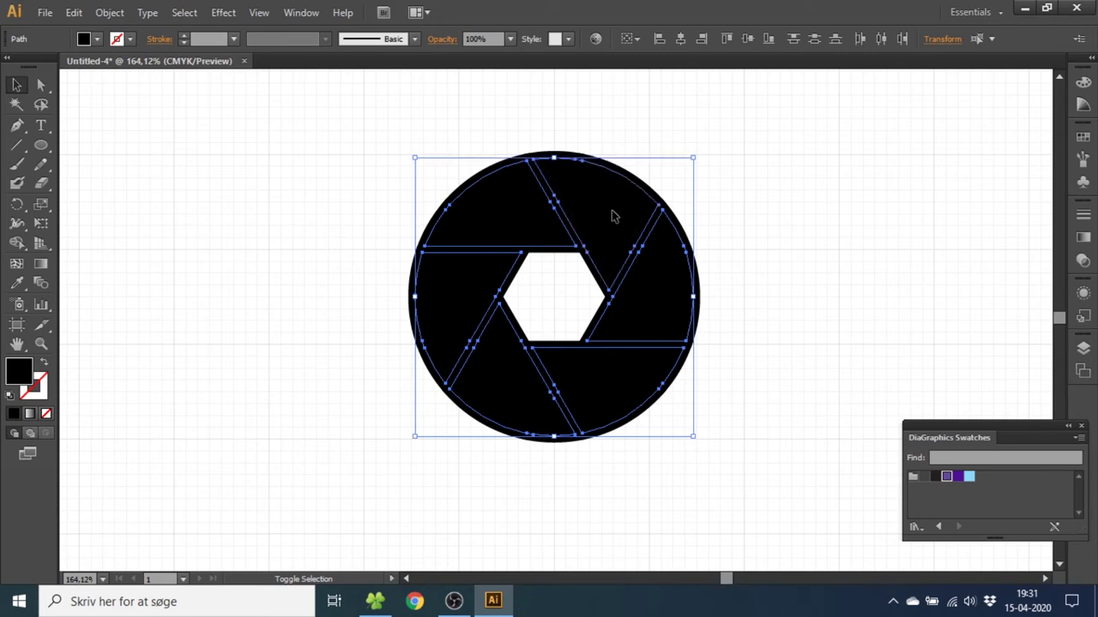
right_click(599, 210)
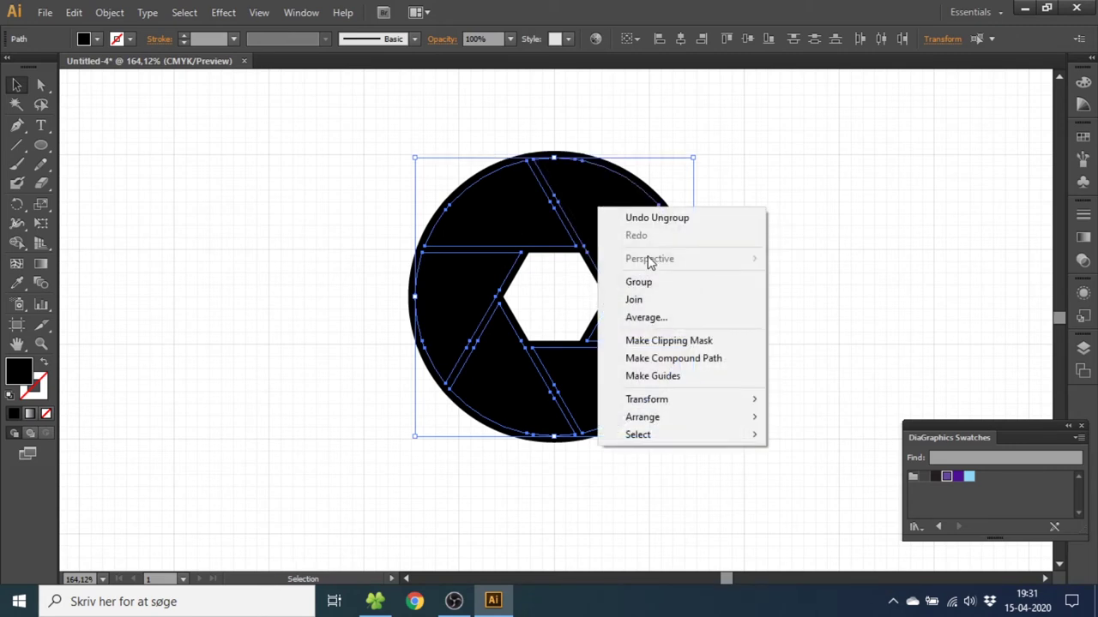
click(645, 283)
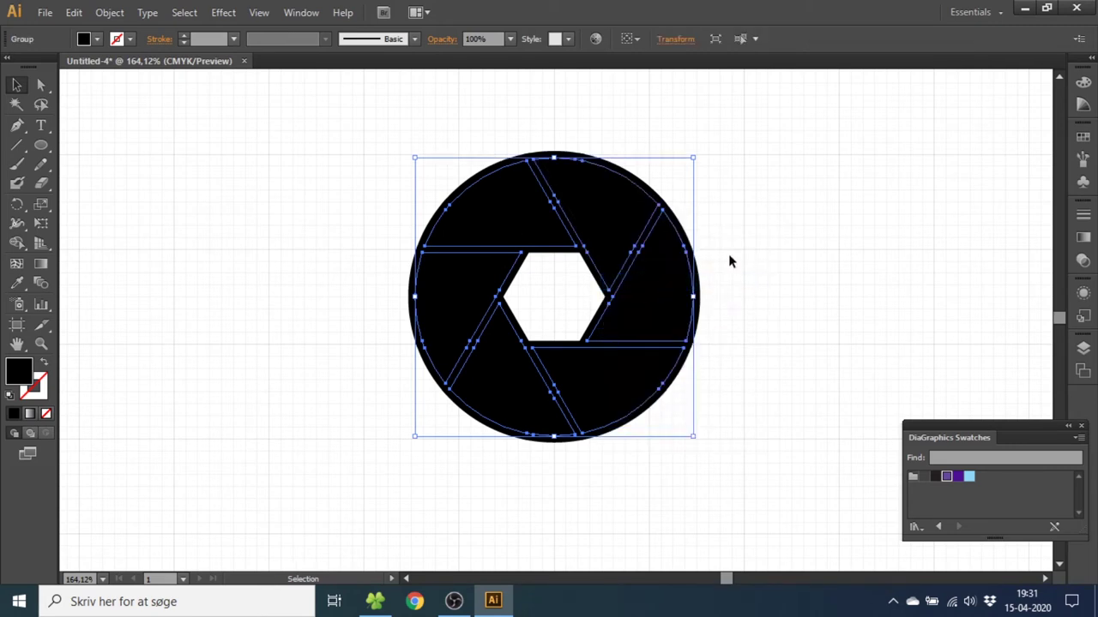
Select the blade group and fill it with dark grey.
click(729, 256)
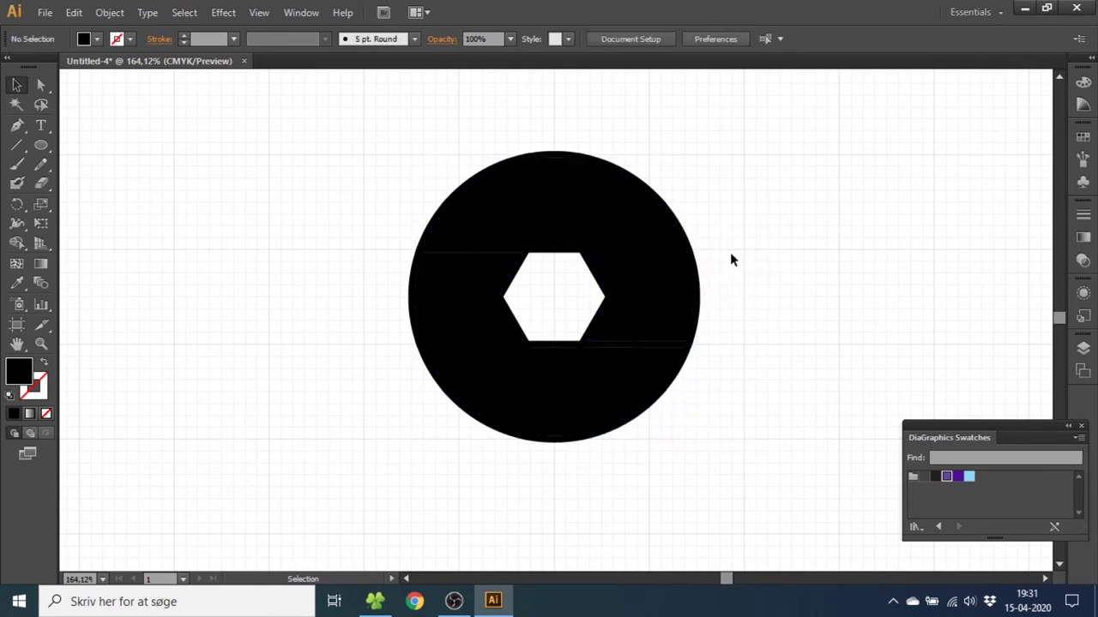
click(651, 289)
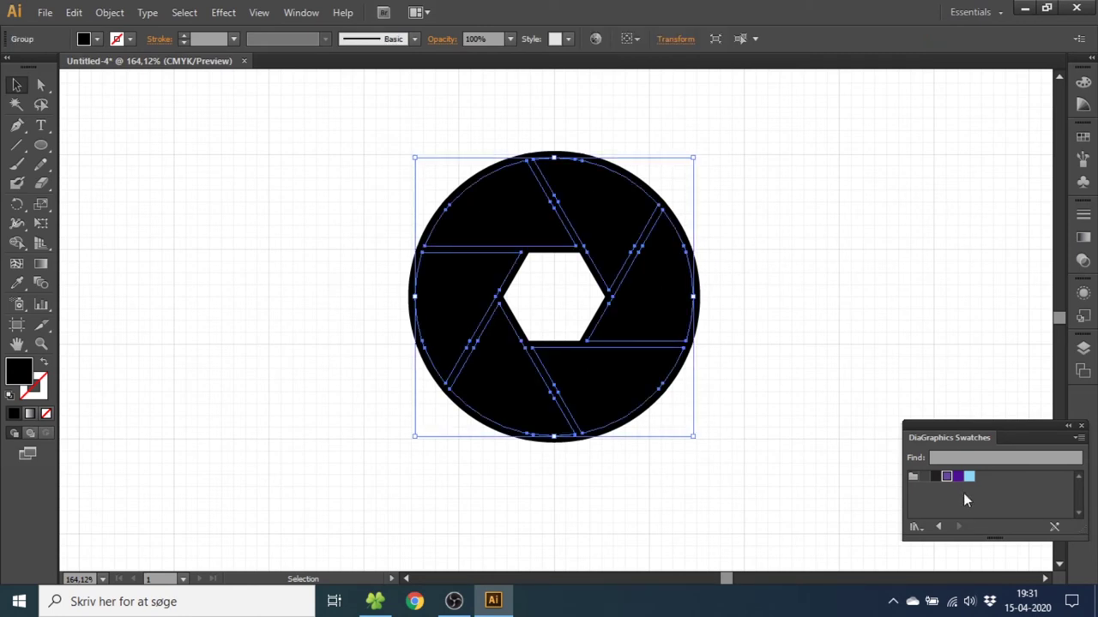
click(923, 476)
Select the black ring behind the blades together with the grey blade group.
click(700, 206)
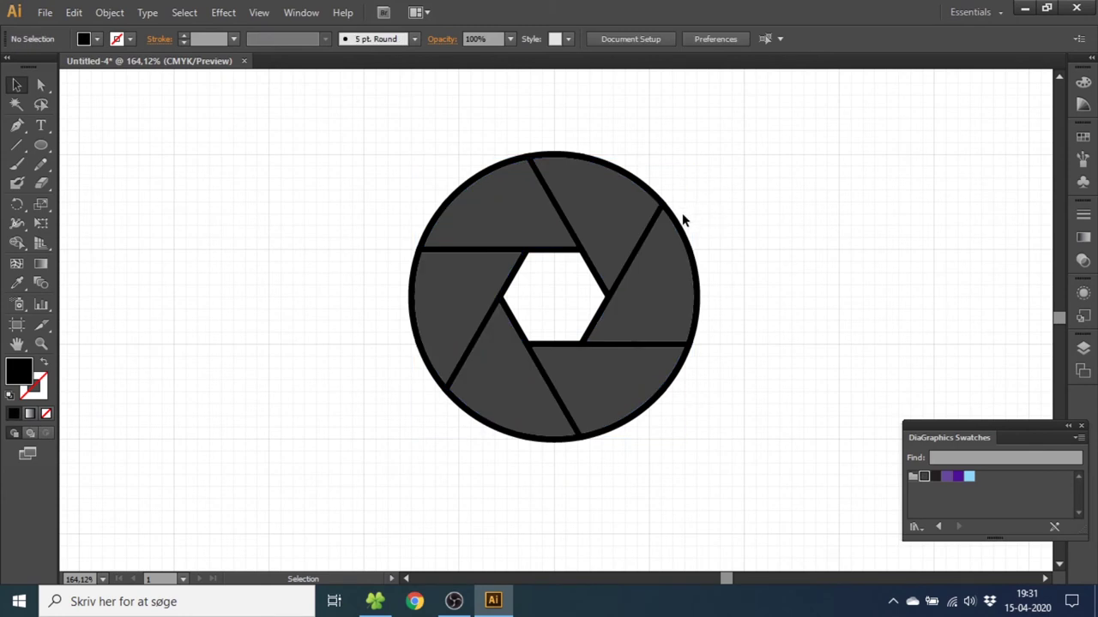
click(675, 219)
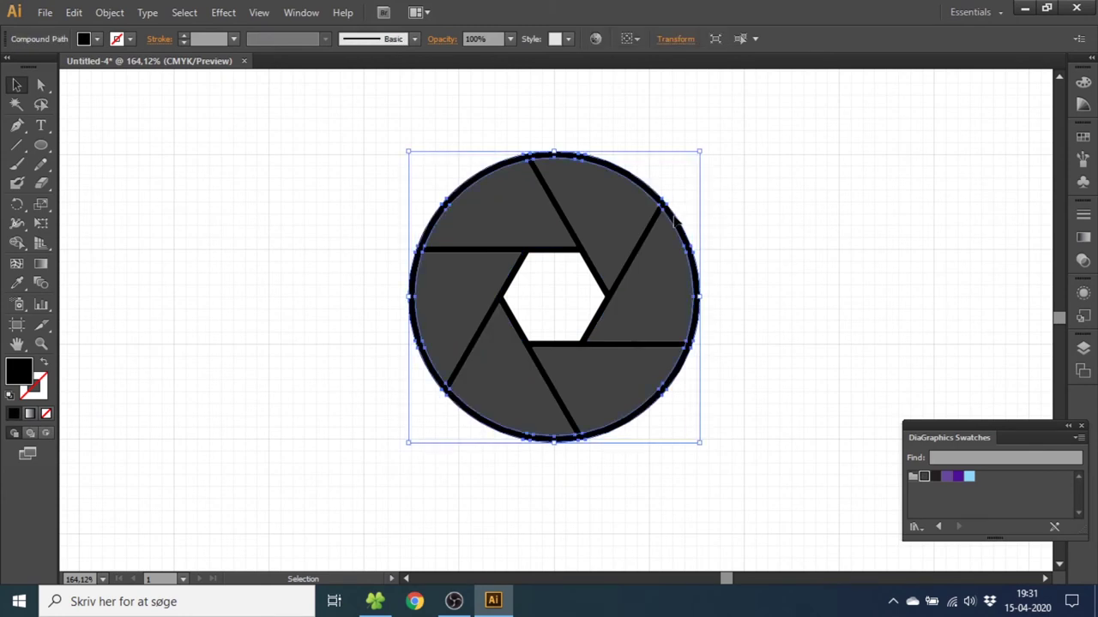
shift+click(598, 320)
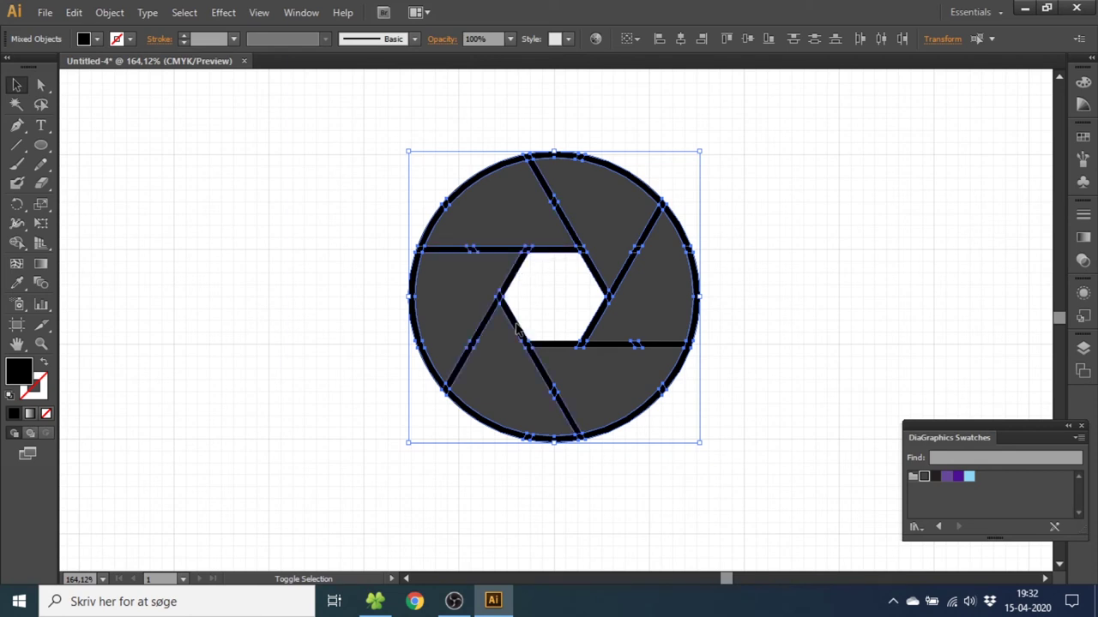
Group the ring and blades, then colour the ring and gaps with the purple swatch.
right_click(596, 275)
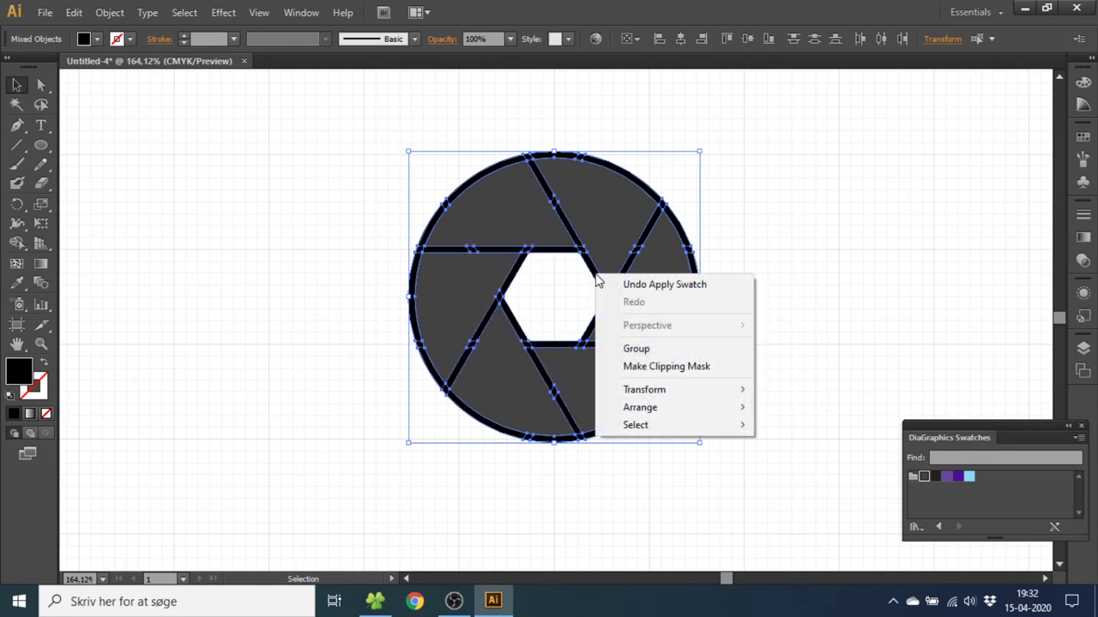
click(641, 350)
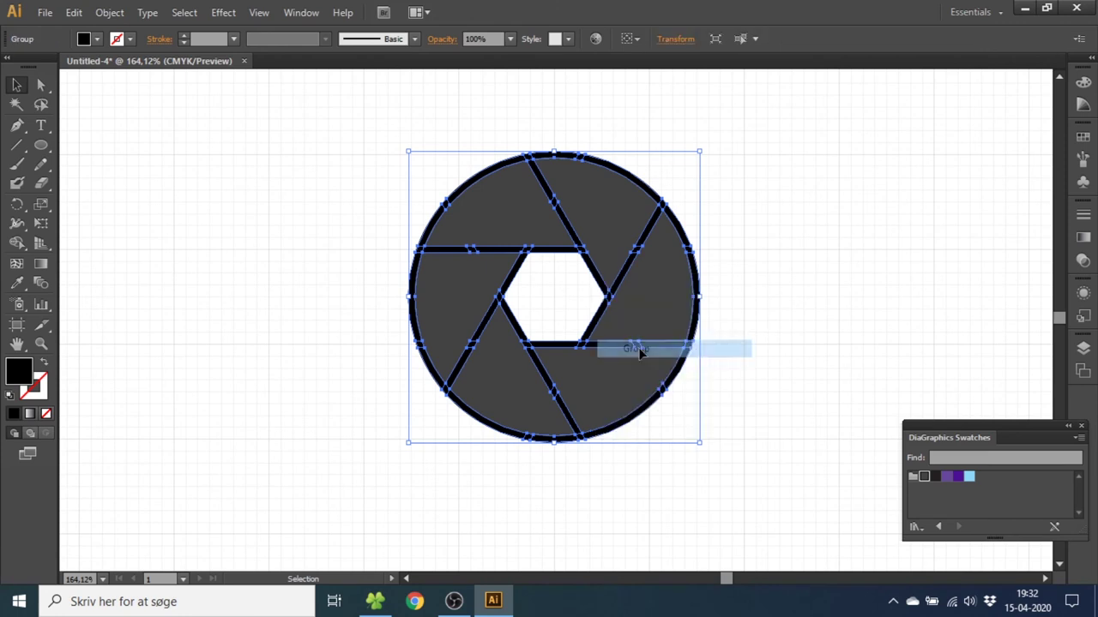
click(946, 477)
Check the grouping by selecting the aperture and its grey blades, then deselect.
click(774, 296)
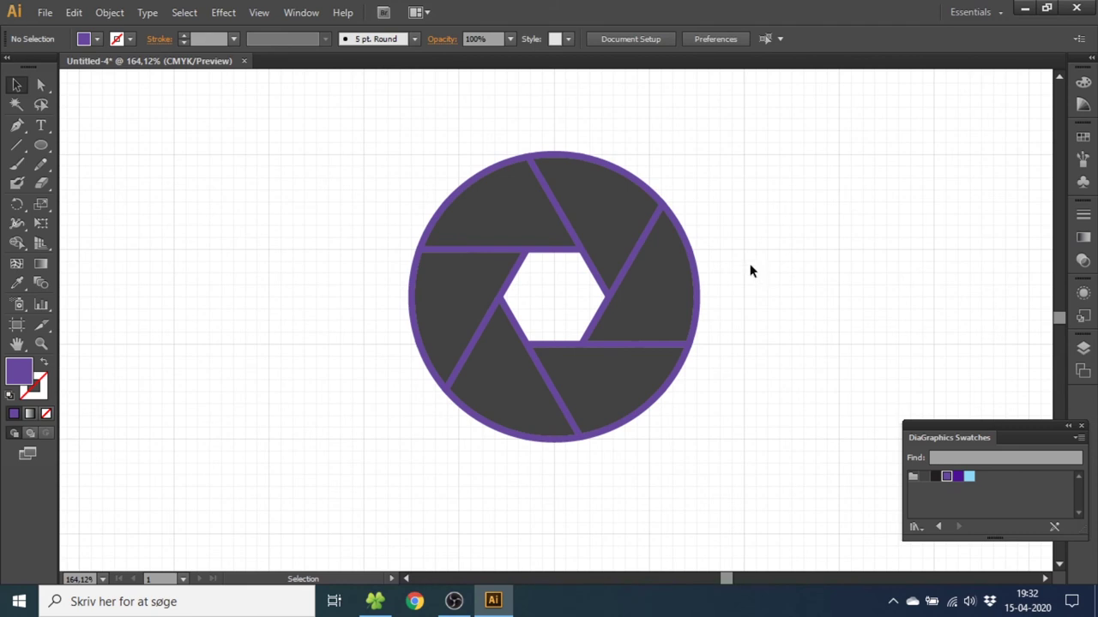
click(673, 214)
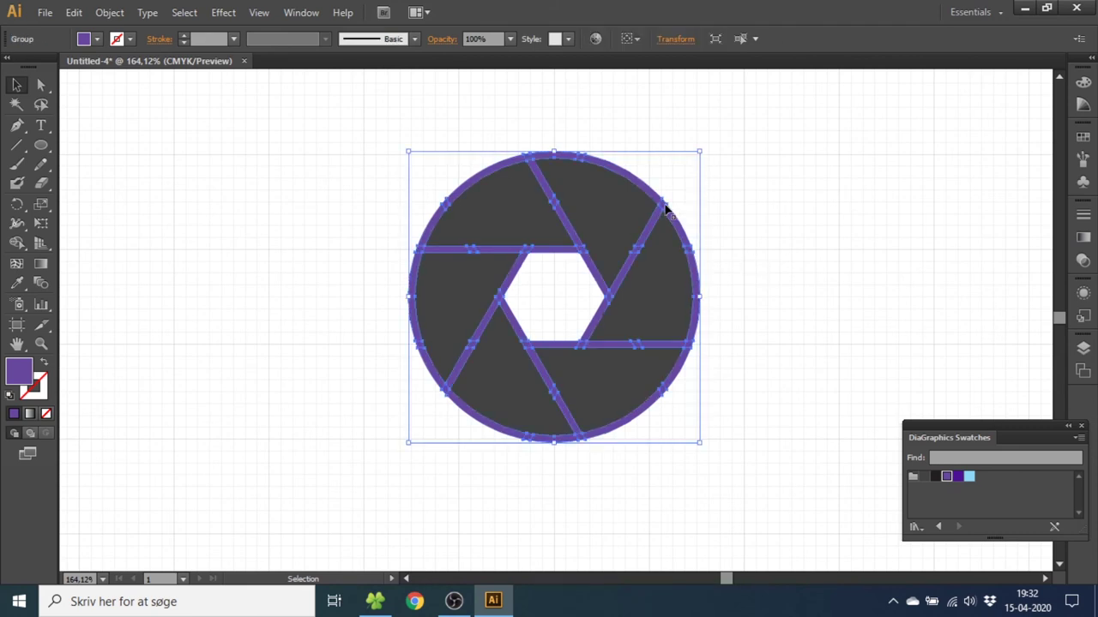
click(609, 221)
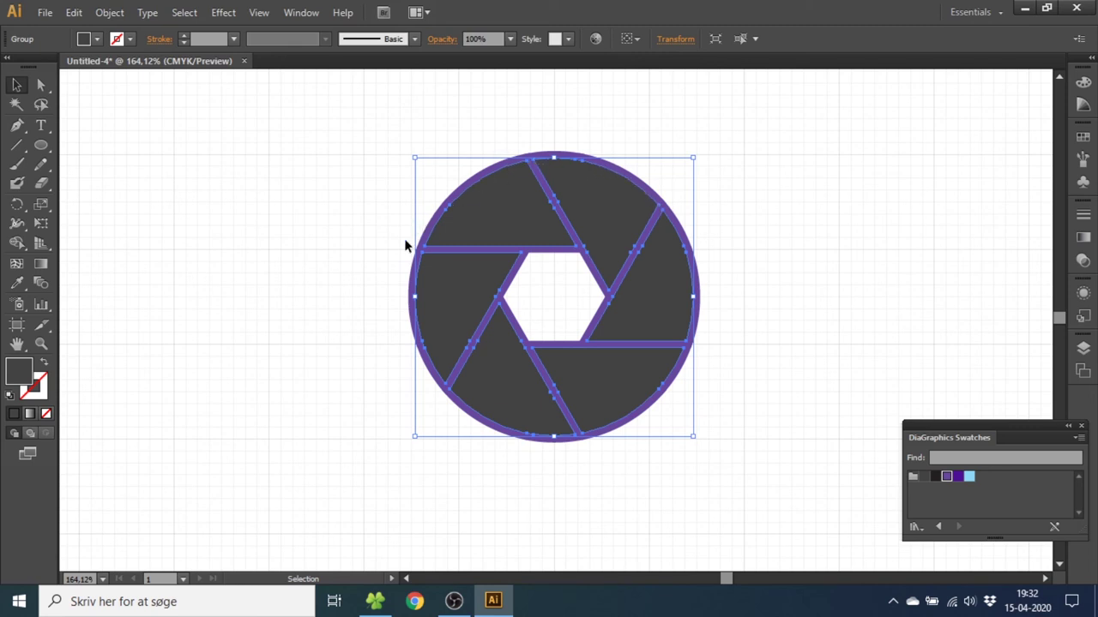
click(404, 239)
click(611, 213)
click(717, 240)
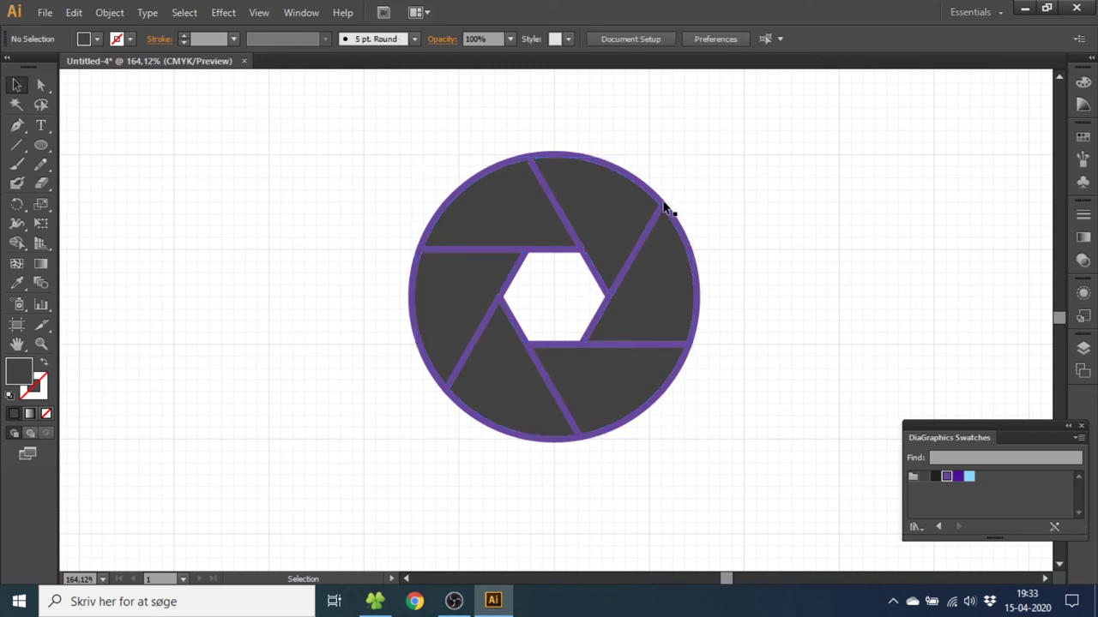
Delete the purple ring behind the blades, leaving six dark grey blades around an open centre.
click(670, 214)
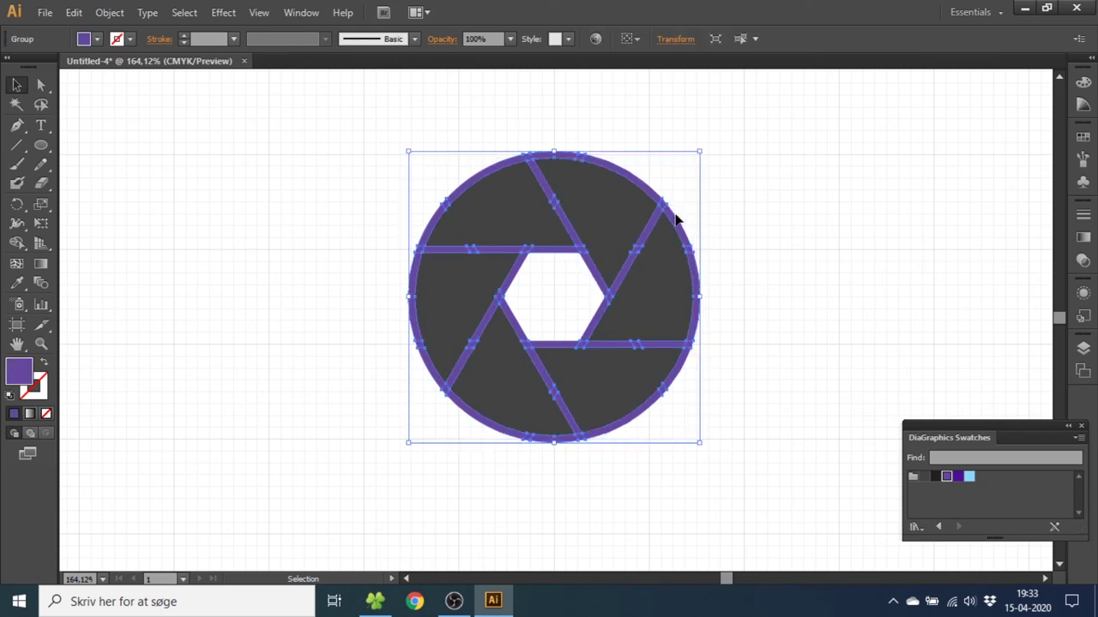
key(Delete)
click(673, 216)
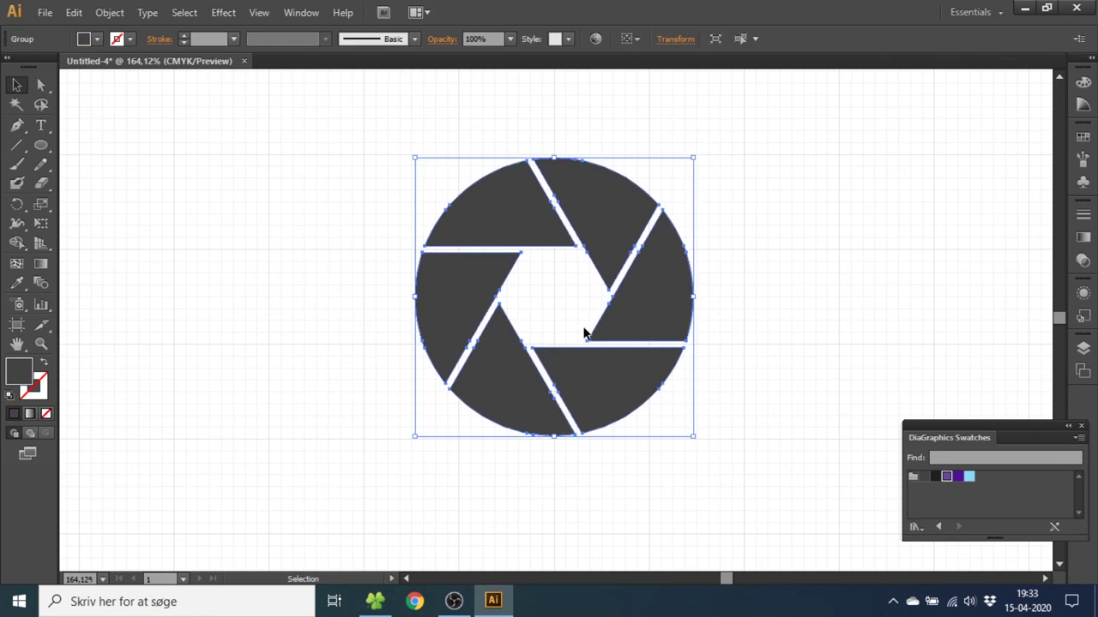
click(732, 217)
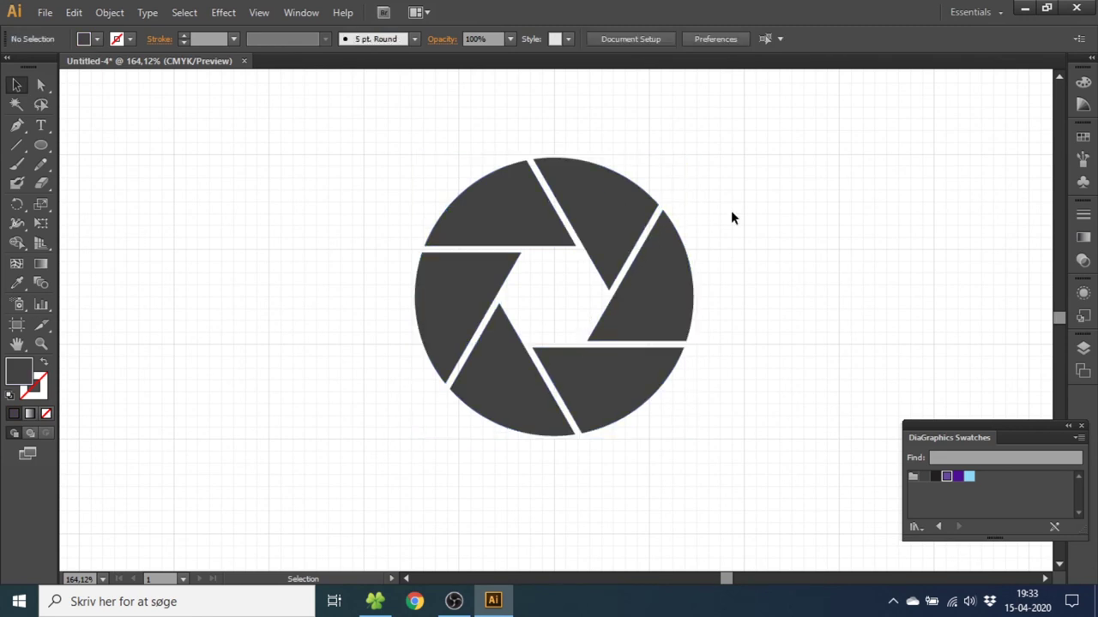